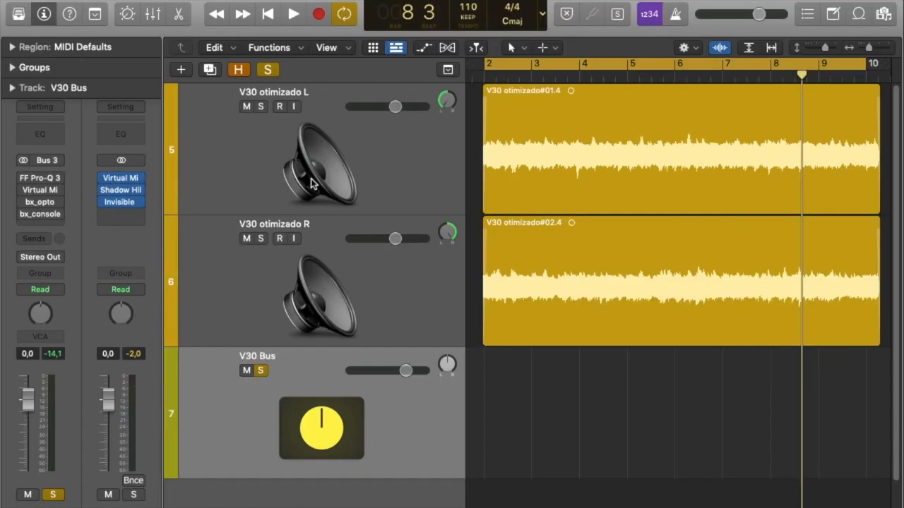
Turn off solo on the V30 Bus and listen to the looped section with all tracks audible
click(271, 70)
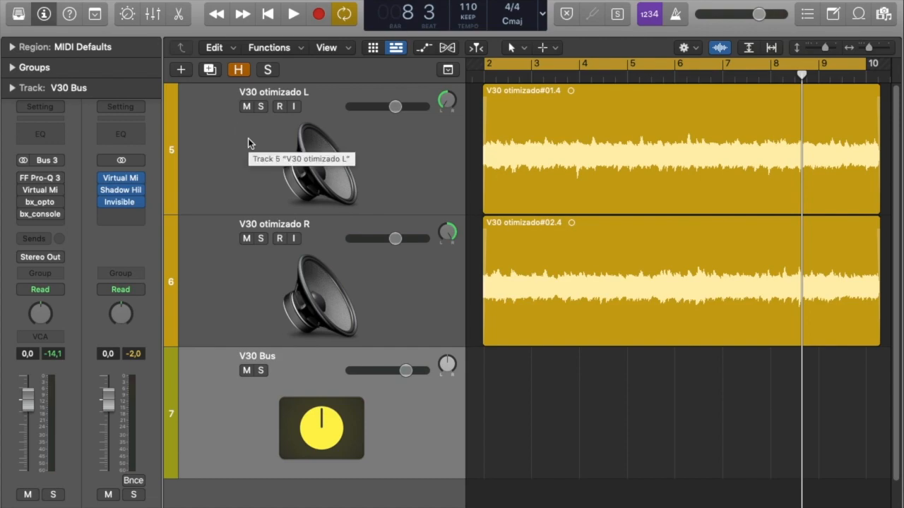
key(space)
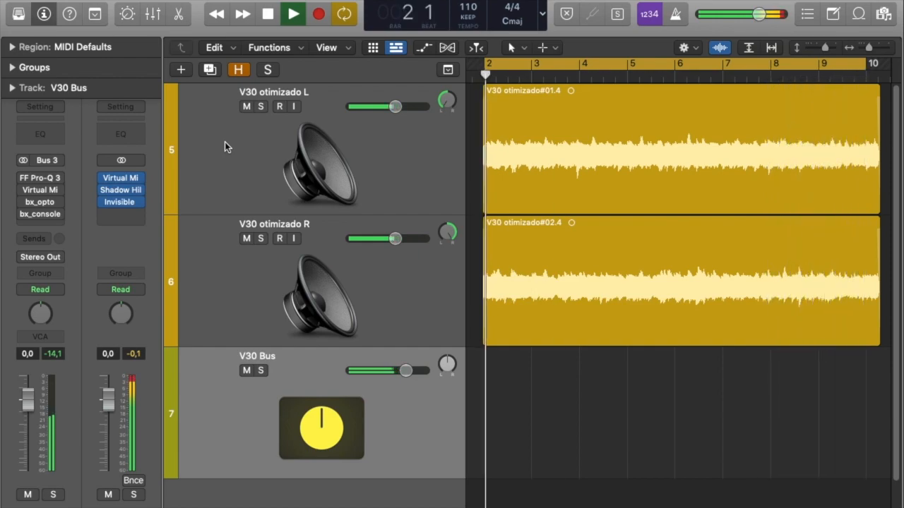
key(space)
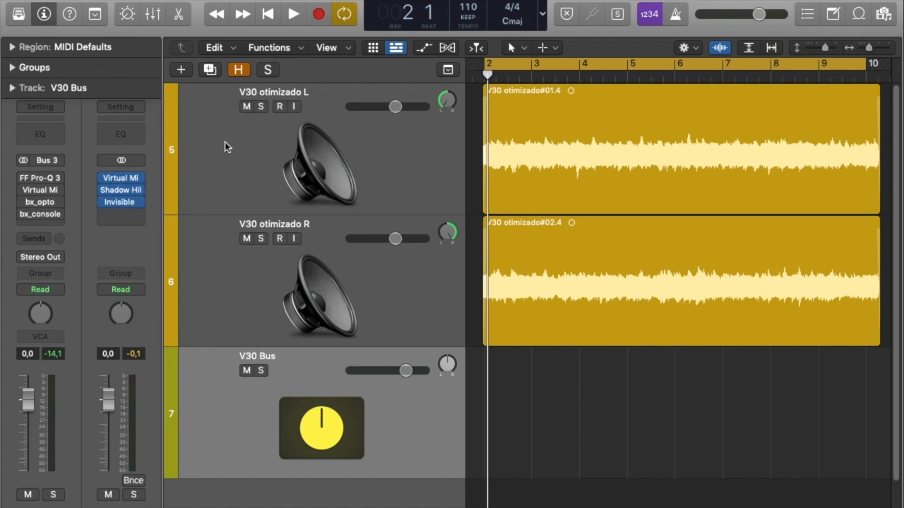
Enable the FF Pro-Q 3 insert on the V30 Bus and open its editor, positioned clear of the channel strip
mouse_move(21, 178)
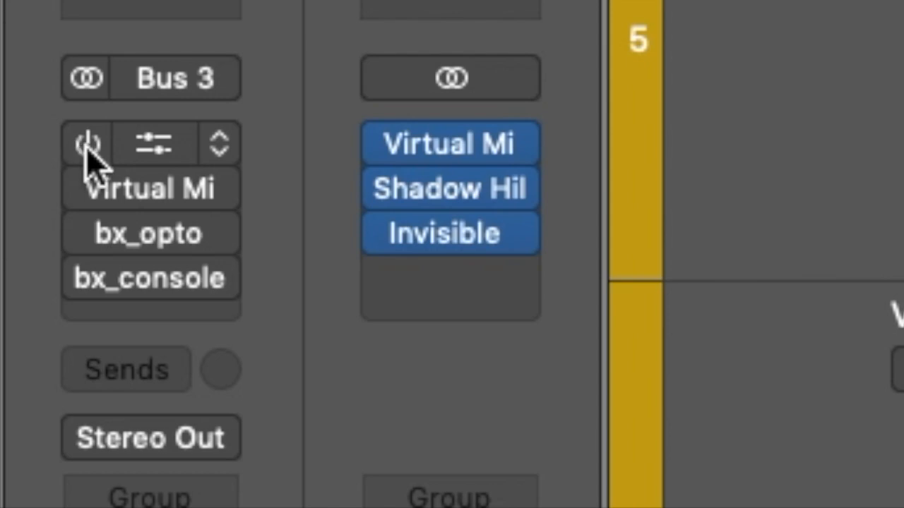
click(86, 147)
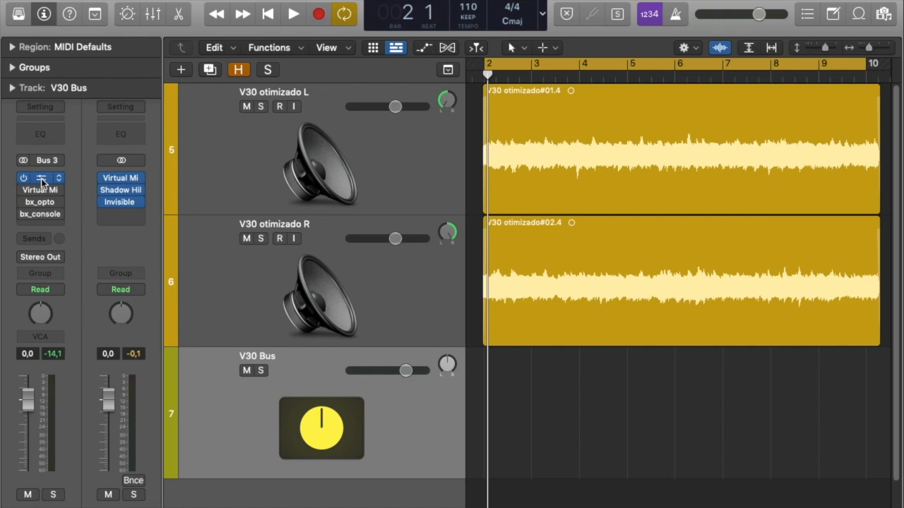
click(41, 181)
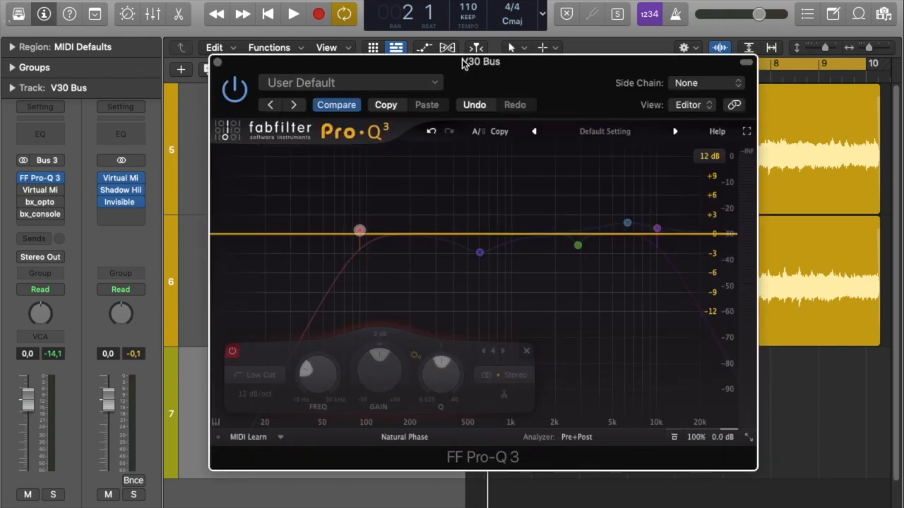
drag(466, 63, 445, 79)
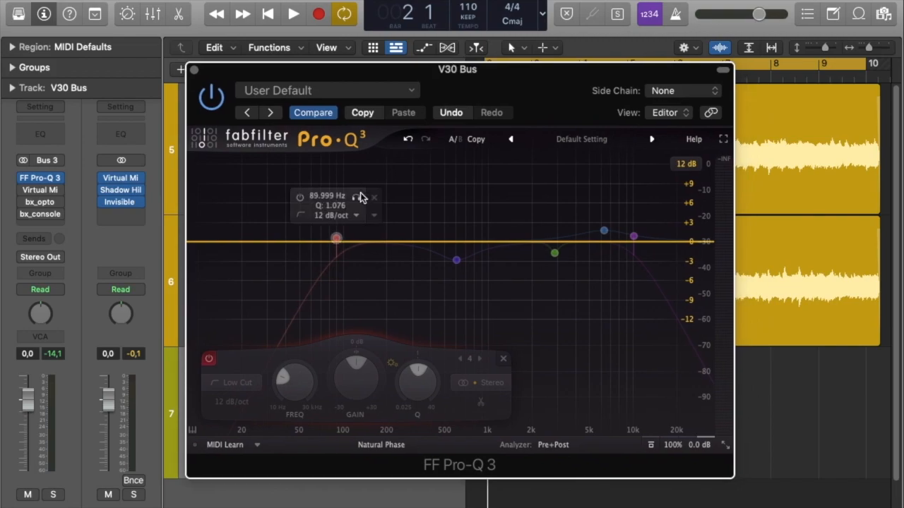
click(195, 70)
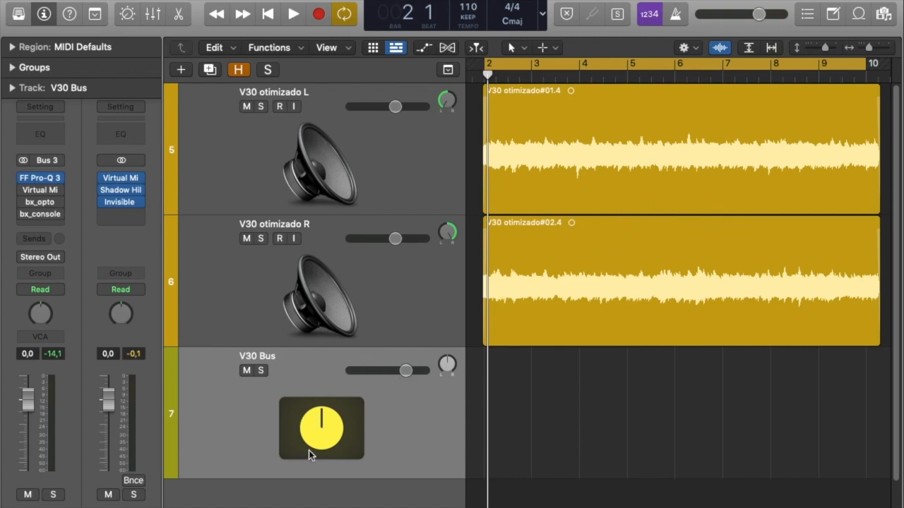
click(39, 178)
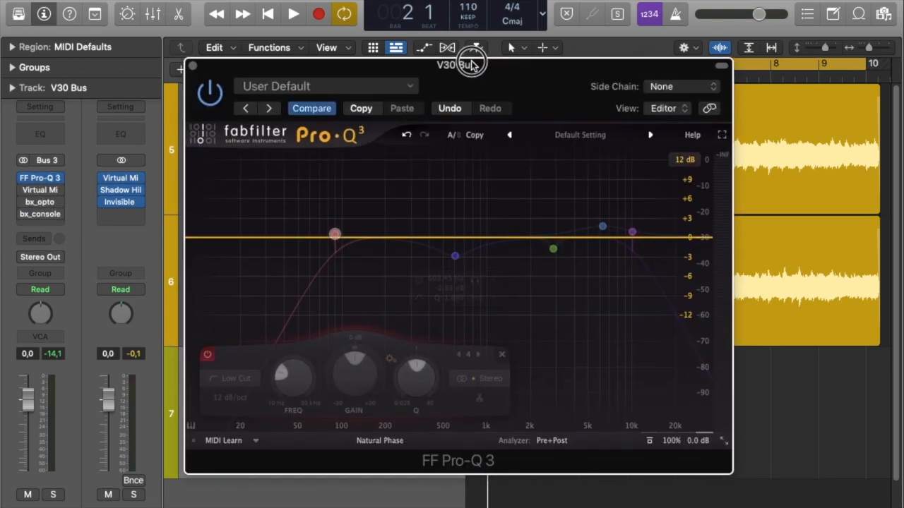
drag(469, 63, 465, 52)
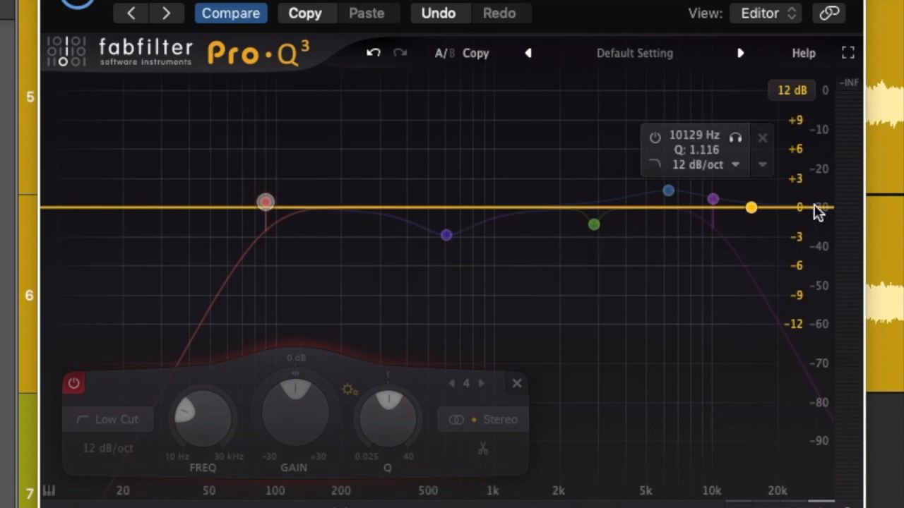
drag(139, 0, 167, 0)
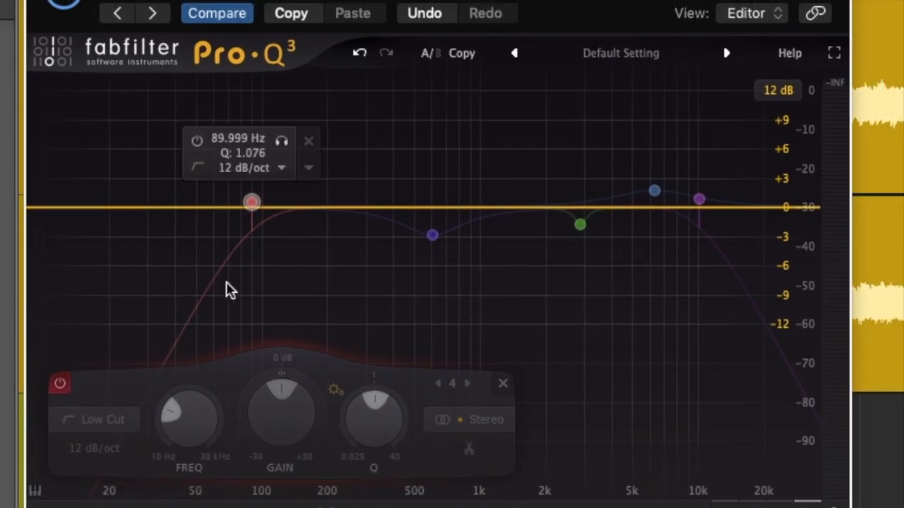
Start playback and enable the equalizer's low cut band and high cut band
key(space)
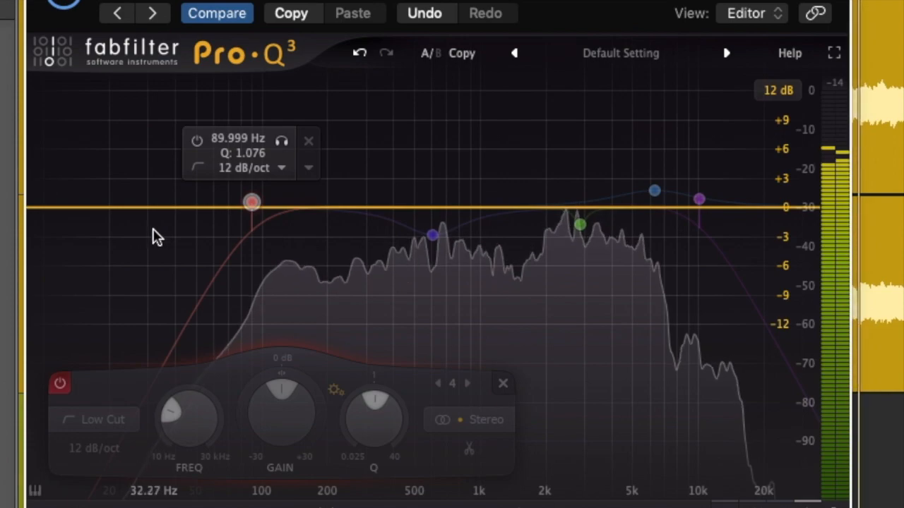
click(196, 141)
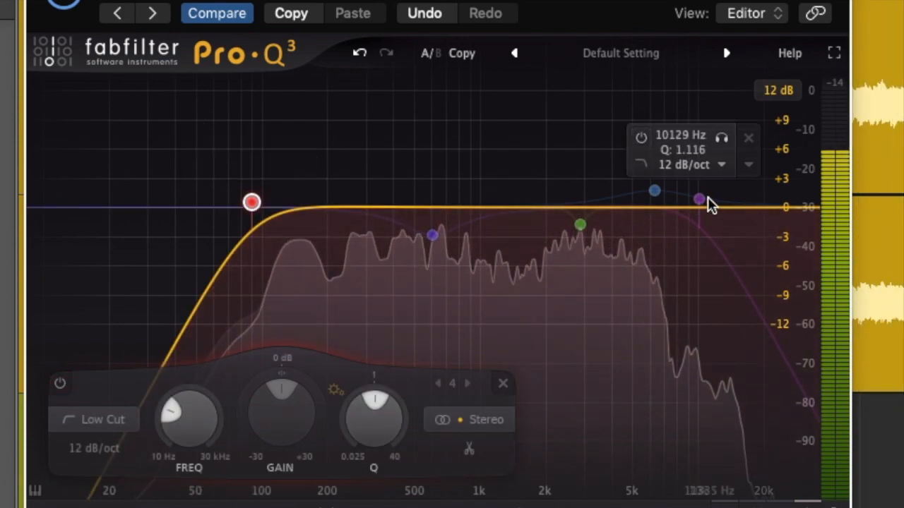
click(640, 137)
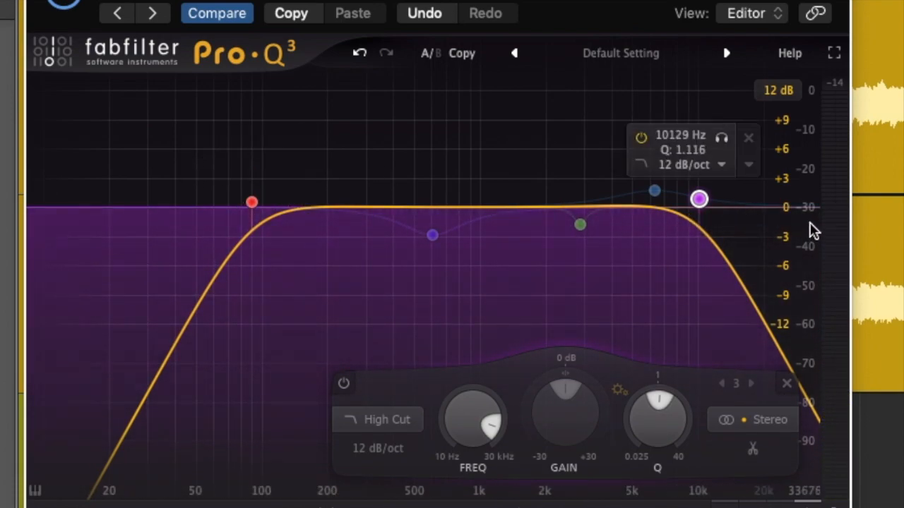
Bypass the high cut band and audition in isolation the low frequencies that the low cut band removes
click(282, 141)
mouse_move(738, 181)
click(722, 139)
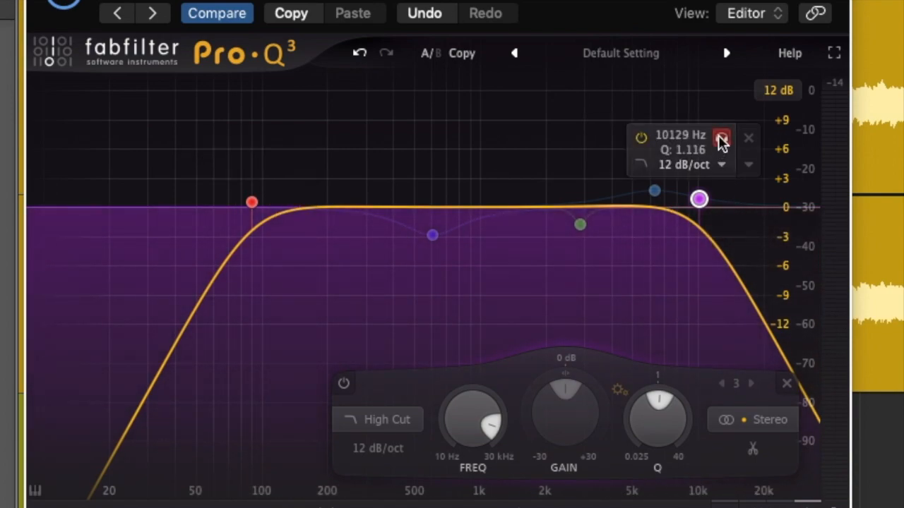
click(640, 136)
click(282, 141)
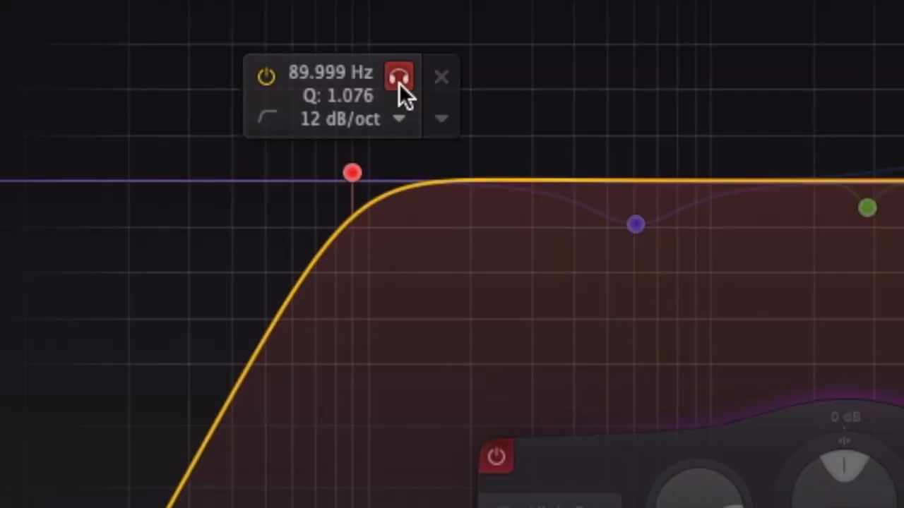
click(399, 83)
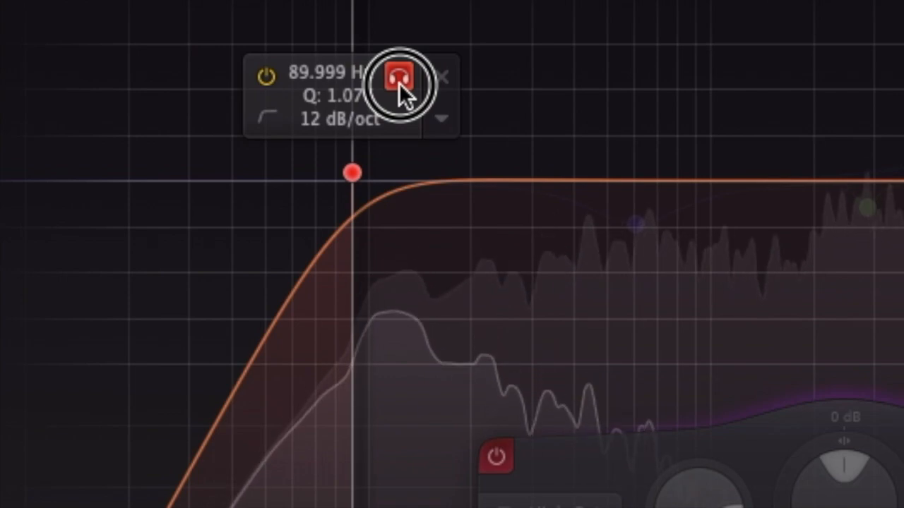
drag(399, 82, 399, 82)
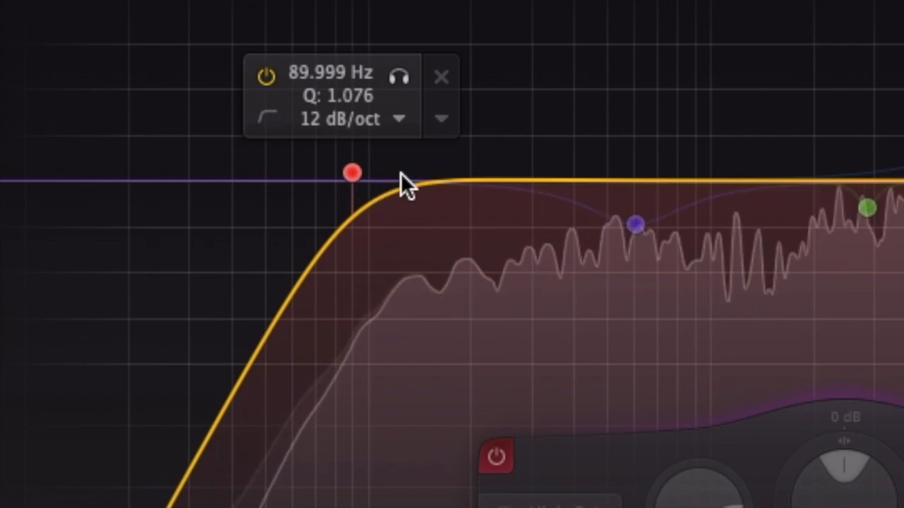
Sweep the low cut frequency up to about 261 Hz and back to about 90 Hz during playback
click(352, 172)
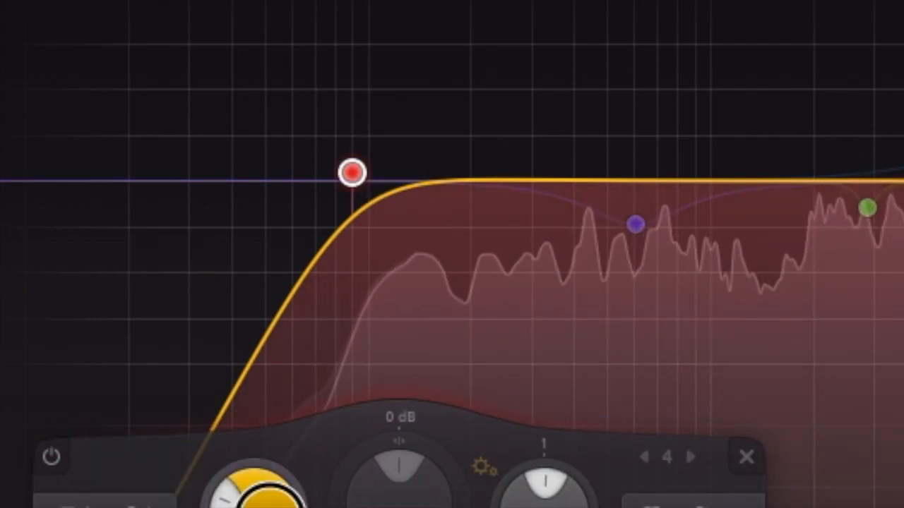
scroll(268, 494, up, 2)
drag(269, 498, 299, 345)
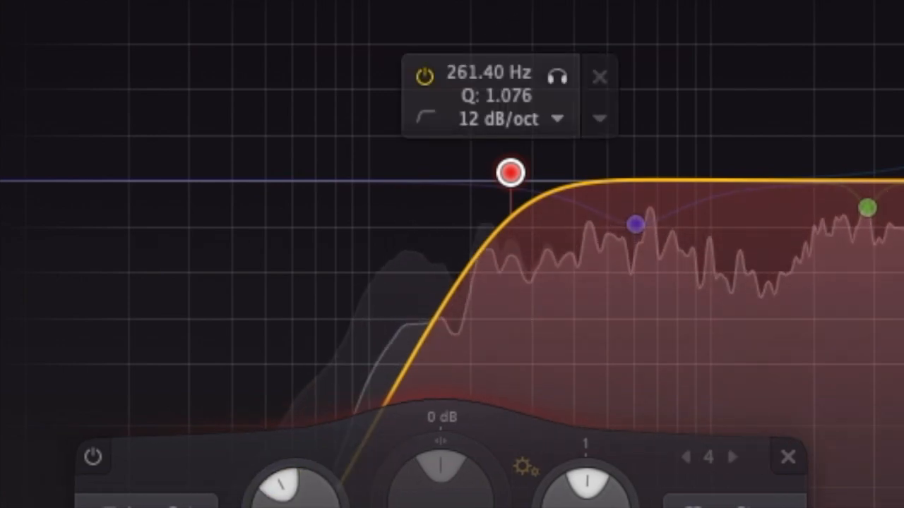
drag(511, 172, 352, 172)
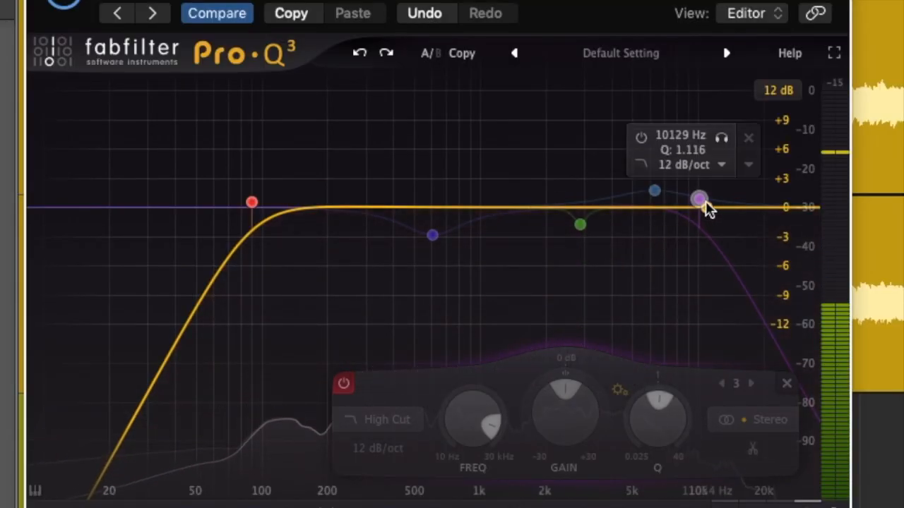
Enable the high cut band again and audition in isolation the high frequencies it removes
click(640, 137)
click(721, 140)
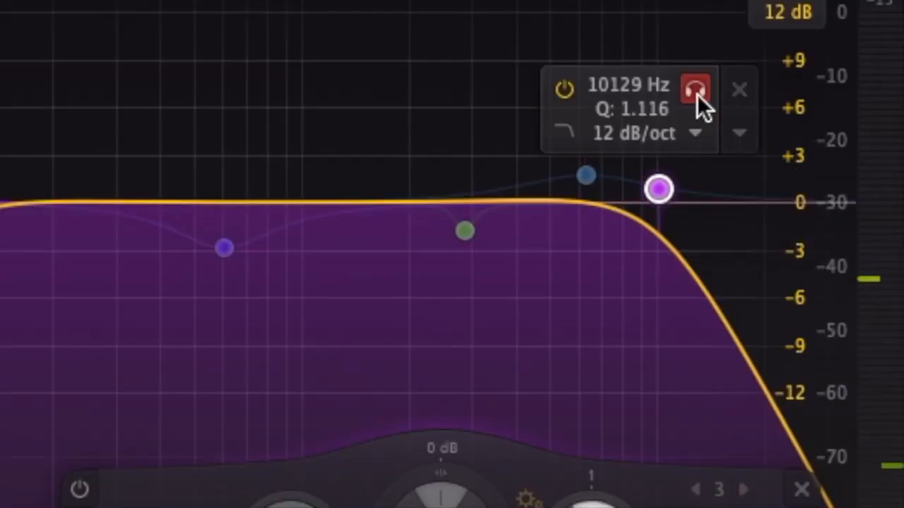
click(721, 139)
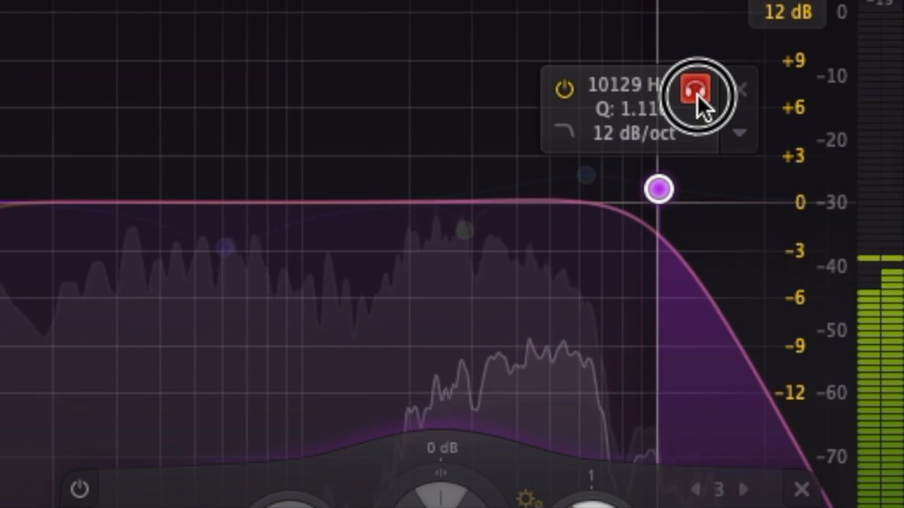
drag(697, 94, 697, 94)
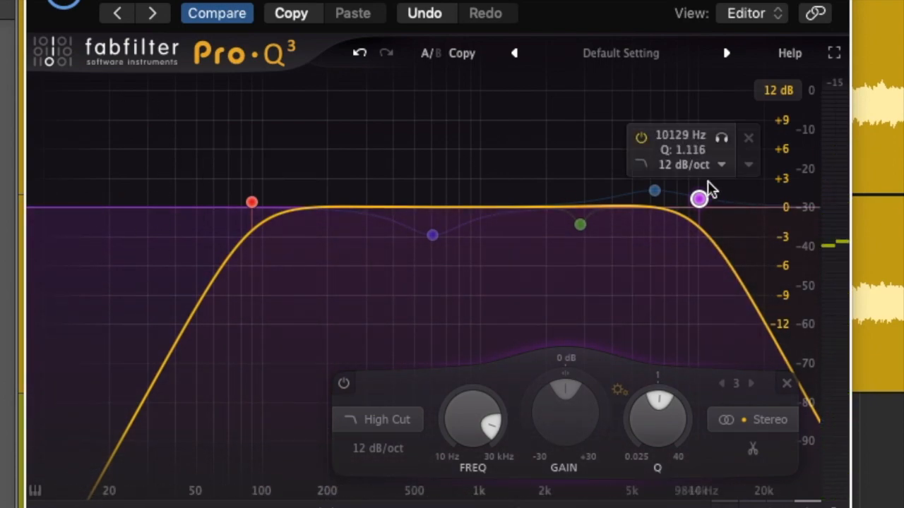
drag(609, 260, 608, 260)
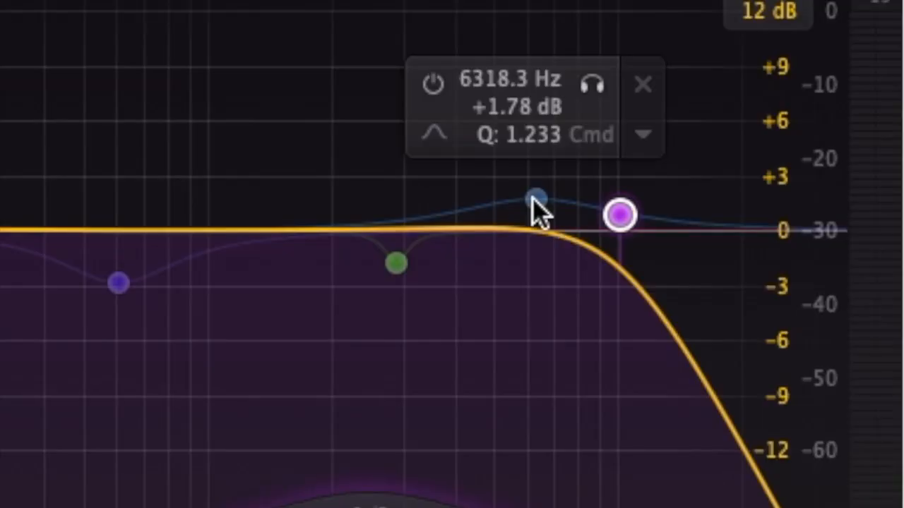
Enable the 6318.3 Hz boost band and compare the sound with it bypassed and active, leaving it on
click(534, 199)
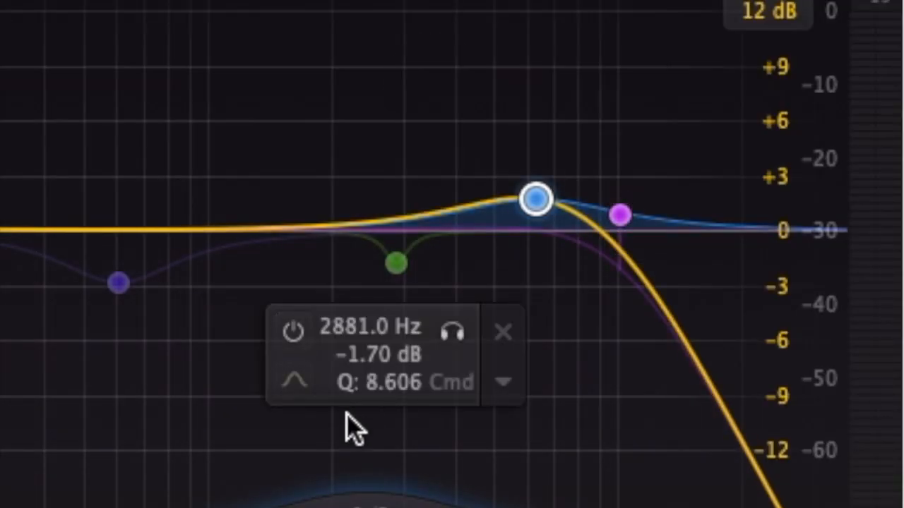
mouse_move(535, 198)
mouse_down()
mouse_move(345, 198)
mouse_move(608, 196)
mouse_move(520, 200)
mouse_move(536, 199)
mouse_up()
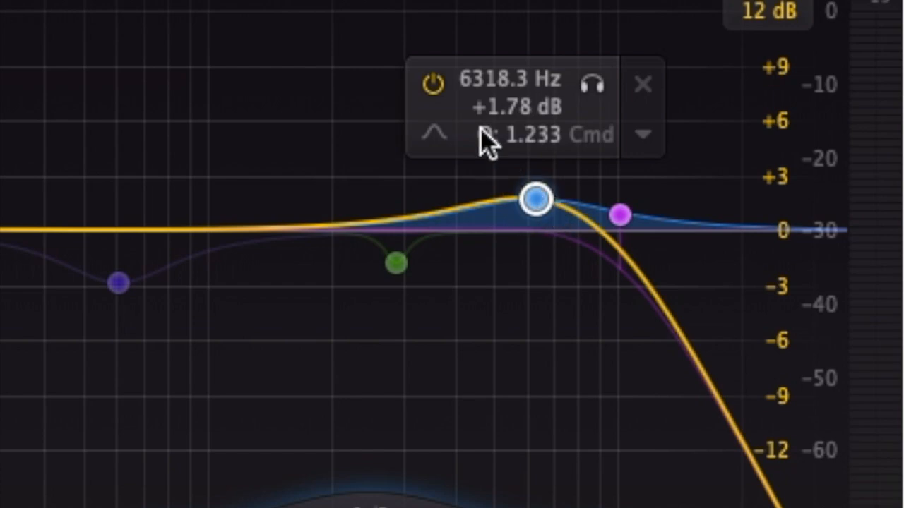
click(434, 86)
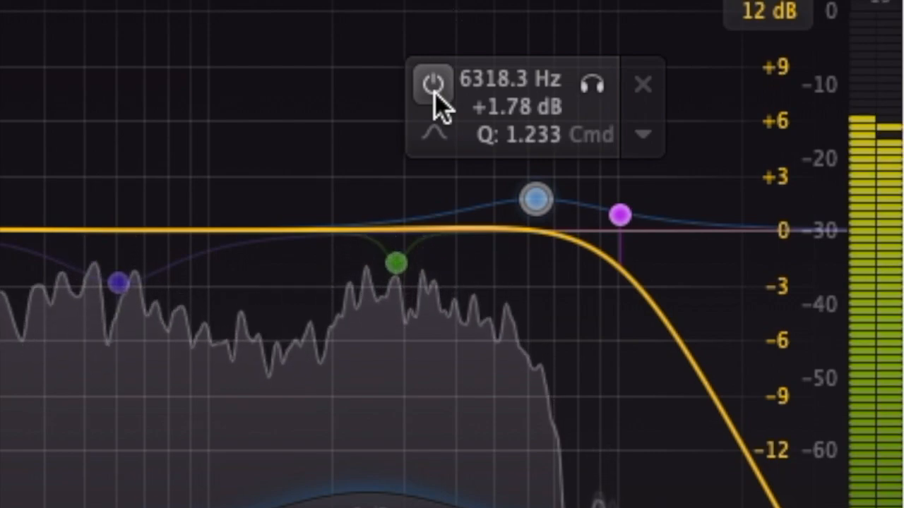
click(435, 91)
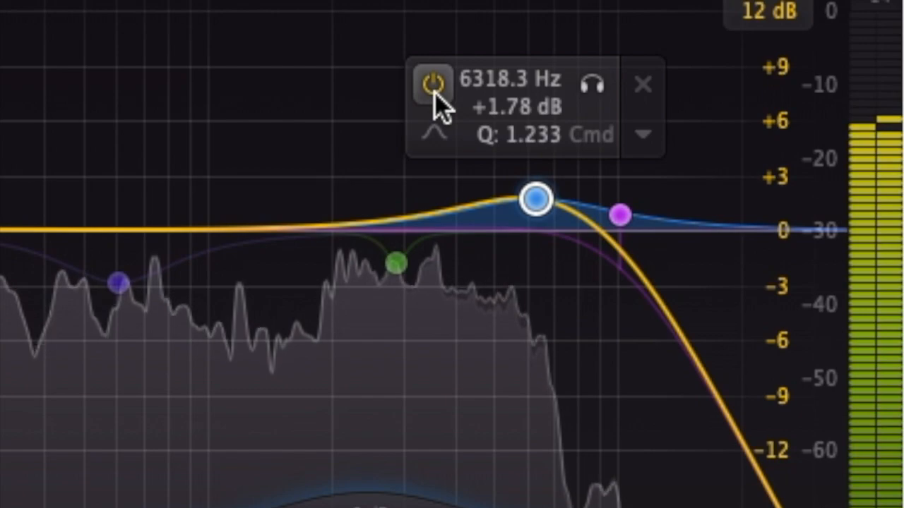
click(434, 85)
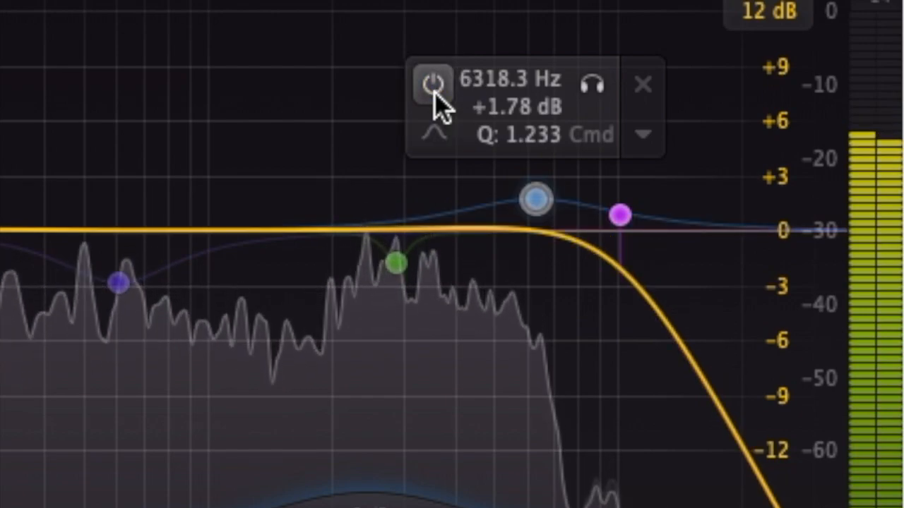
click(434, 84)
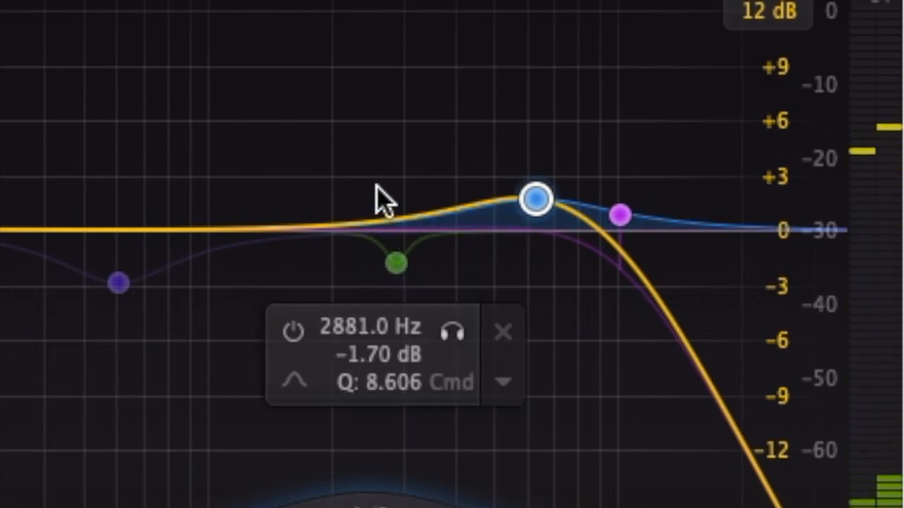
Enable the 2881.0 Hz cut band and compare the playback with it bypassed and active, leaving it on
click(403, 269)
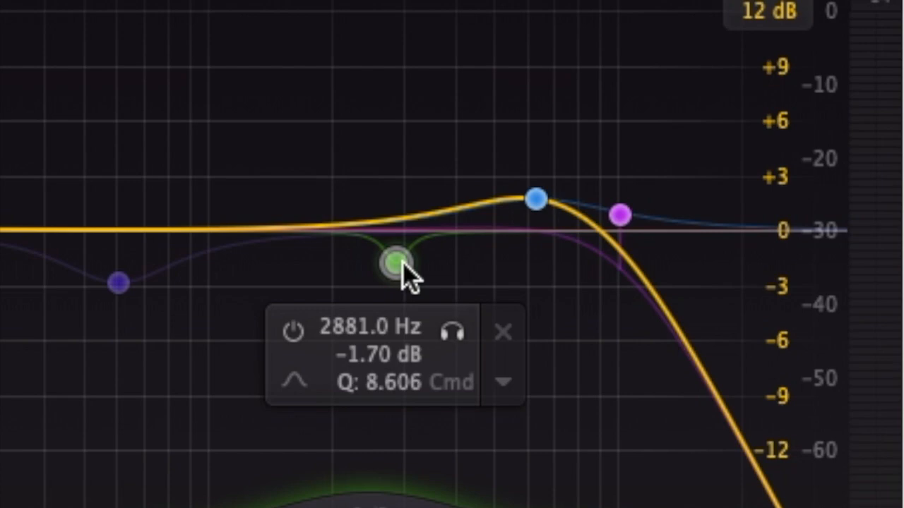
click(295, 332)
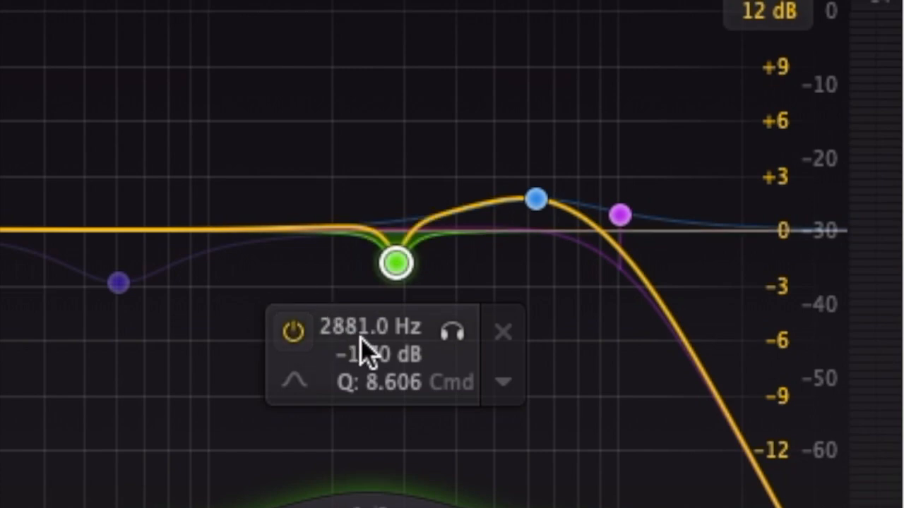
click(293, 330)
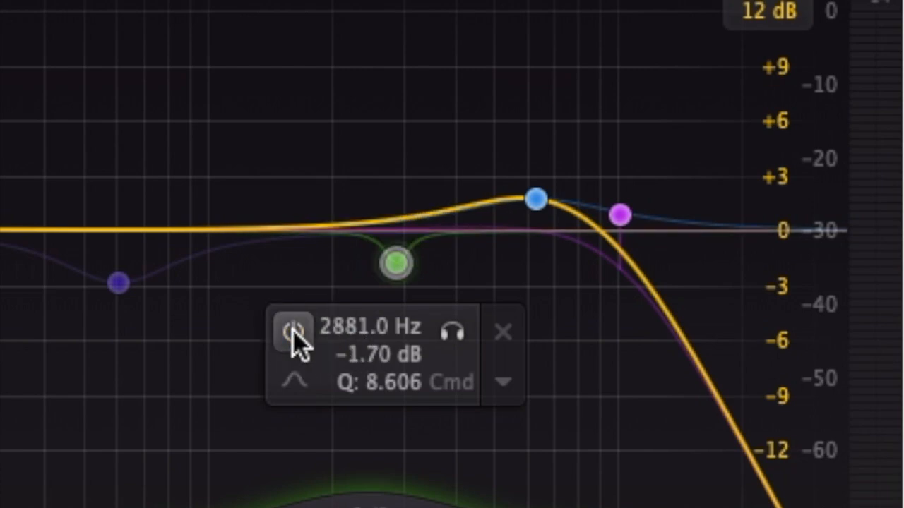
key(space)
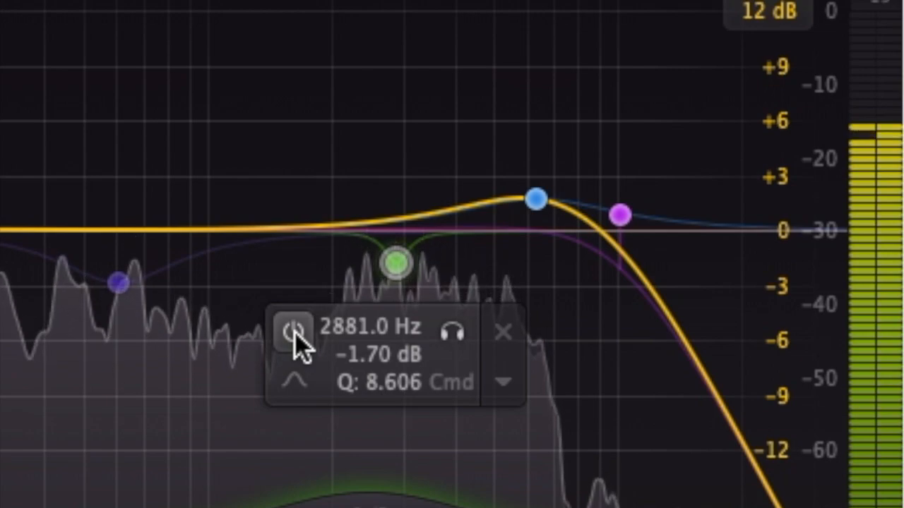
click(294, 332)
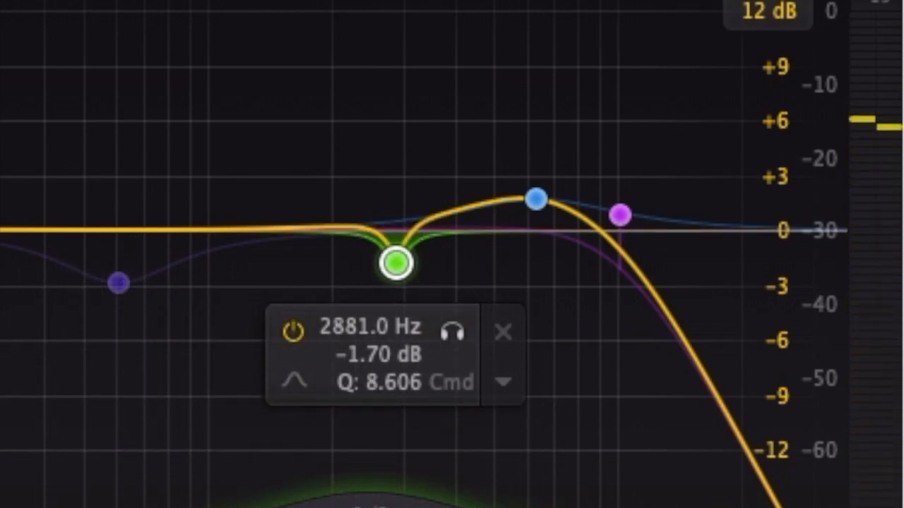
Boost the 2881.0 Hz band's gain to about +9 dB during playback to exaggerate the frequencies it targets
drag(367, 507, 375, 351)
mouse_move(367, 274)
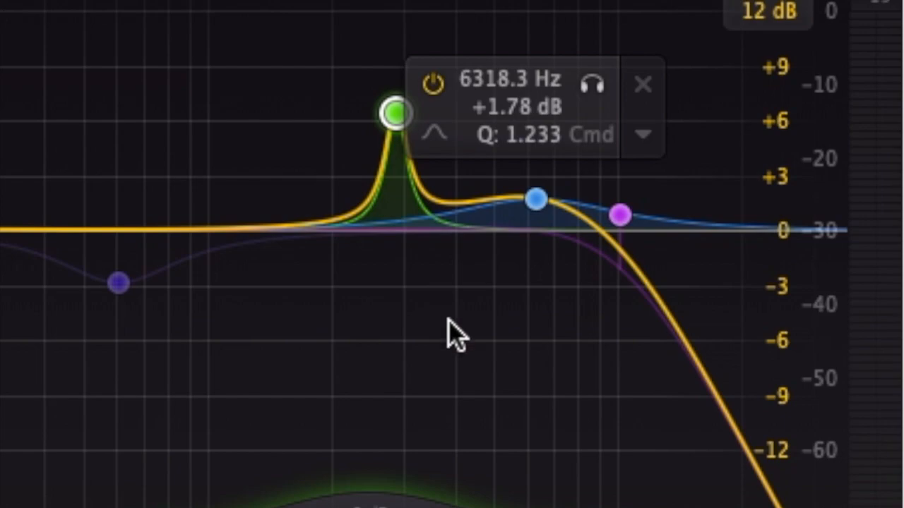
click(593, 85)
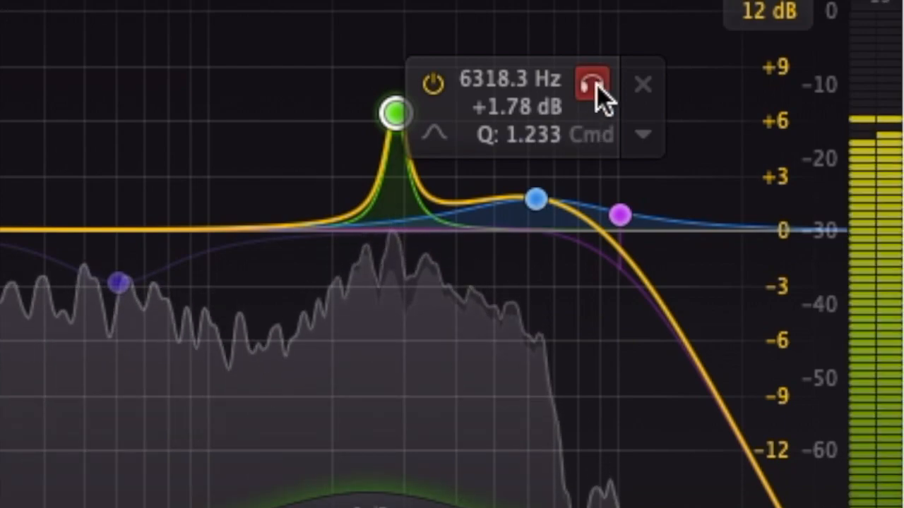
click(597, 85)
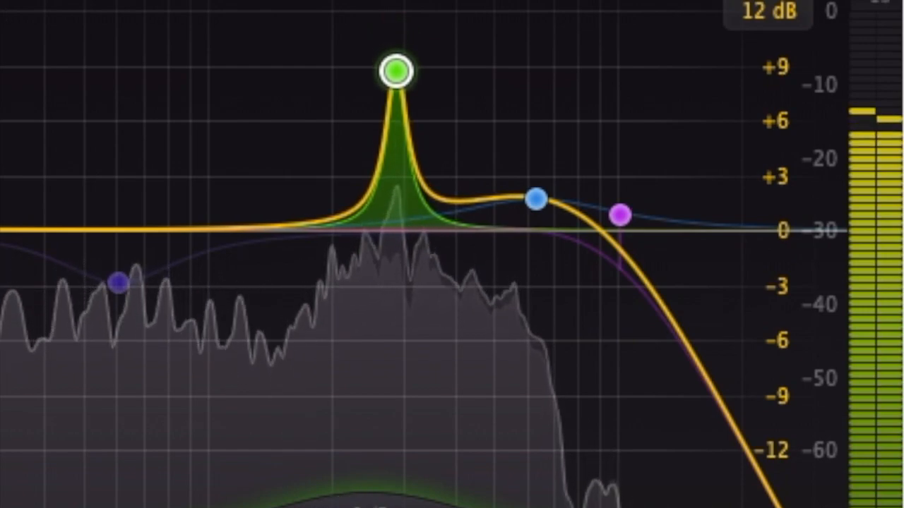
mouse_move(396, 158)
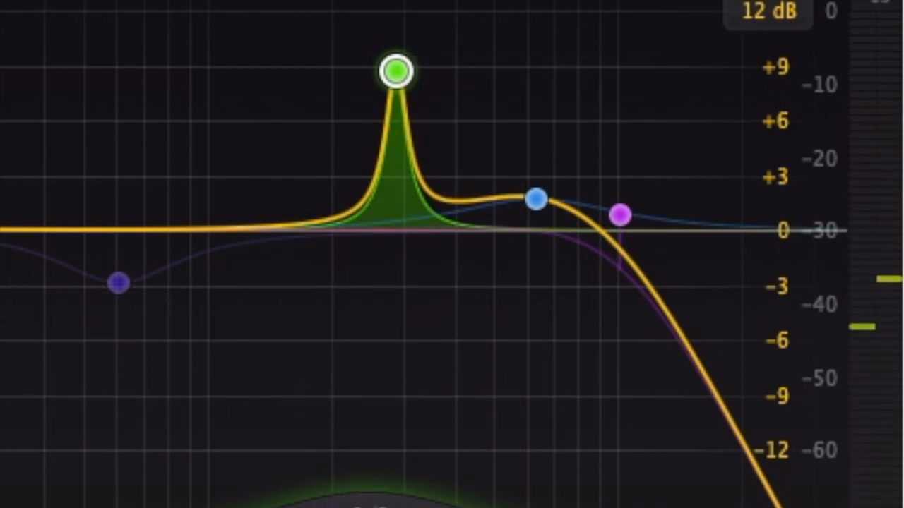
Shift the boosted band's frequency slightly lower and restore it to 2881.0 Hz at -1.70 dB, auditioning the restored cut
mouse_move(512, 205)
drag(396, 71, 387, 70)
drag(366, 71, 390, 71)
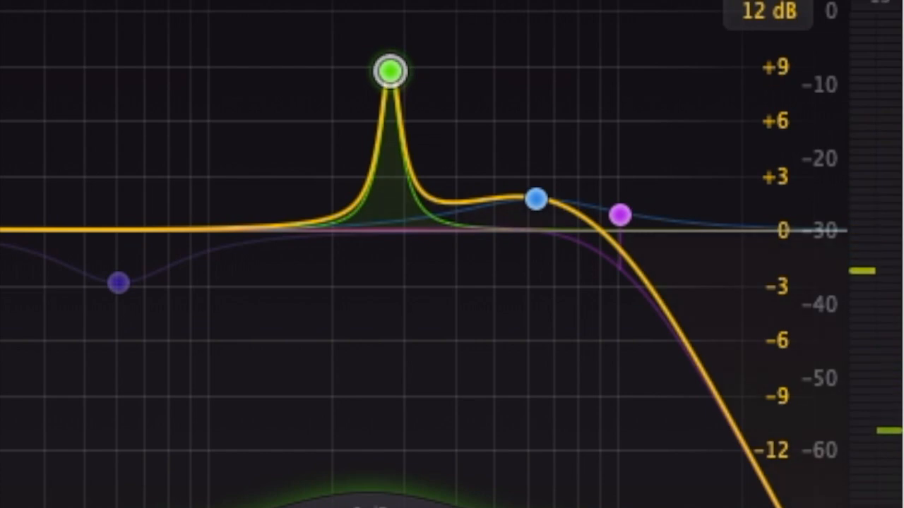
drag(390, 70, 397, 262)
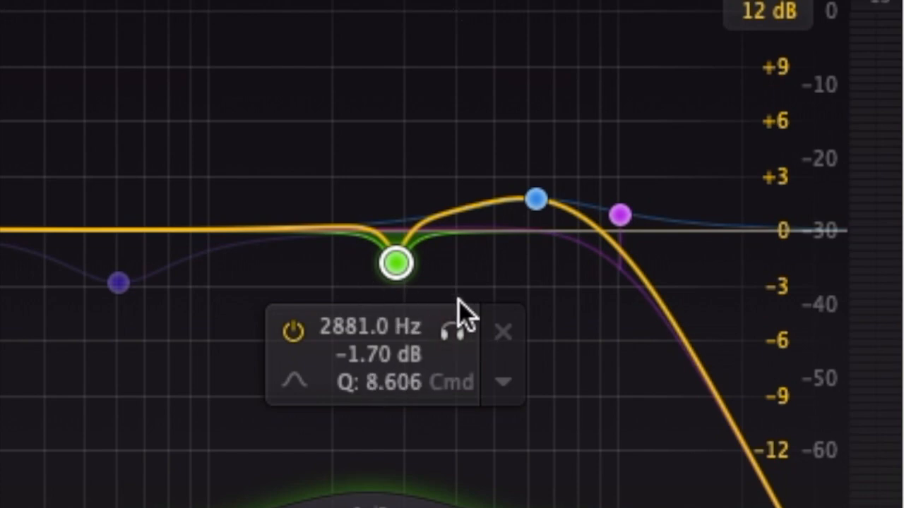
key(space)
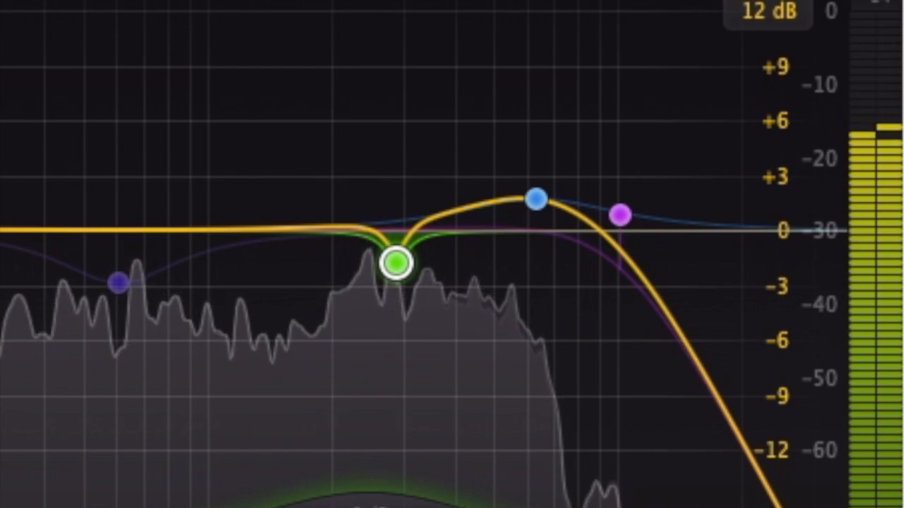
click(162, 507)
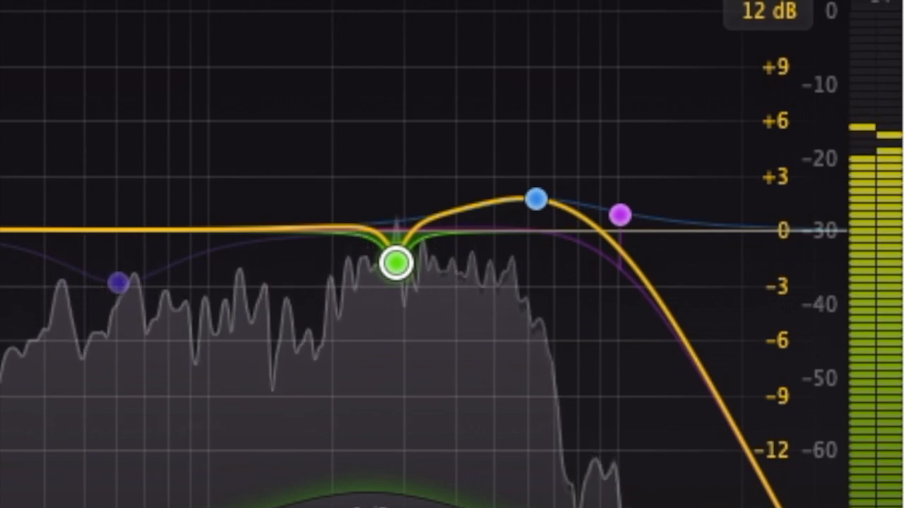
Enable the 603.45 Hz cut band during playback, audition its range in isolation and compare it bypassed and active
mouse_move(17, 409)
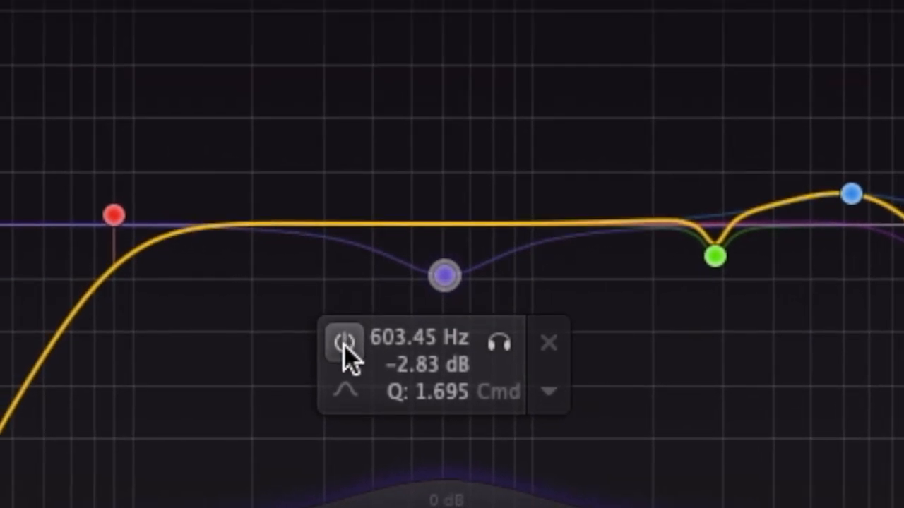
key(space)
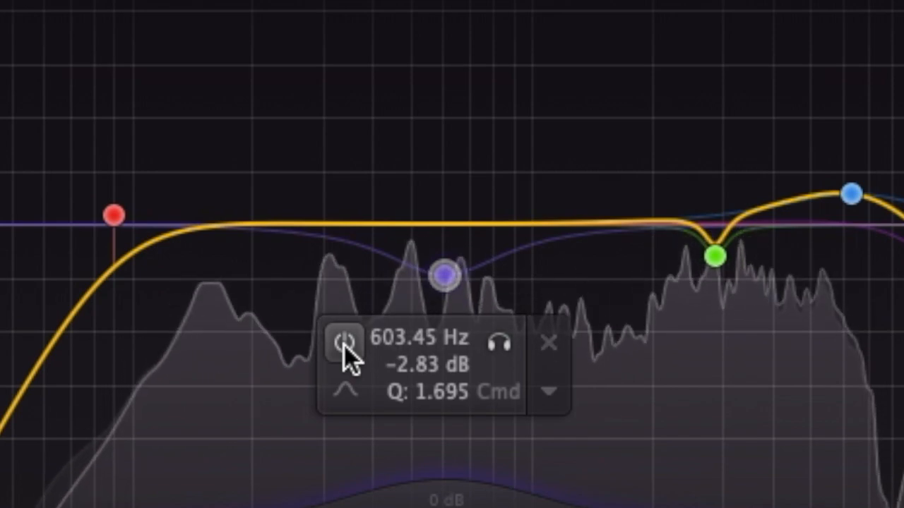
click(343, 345)
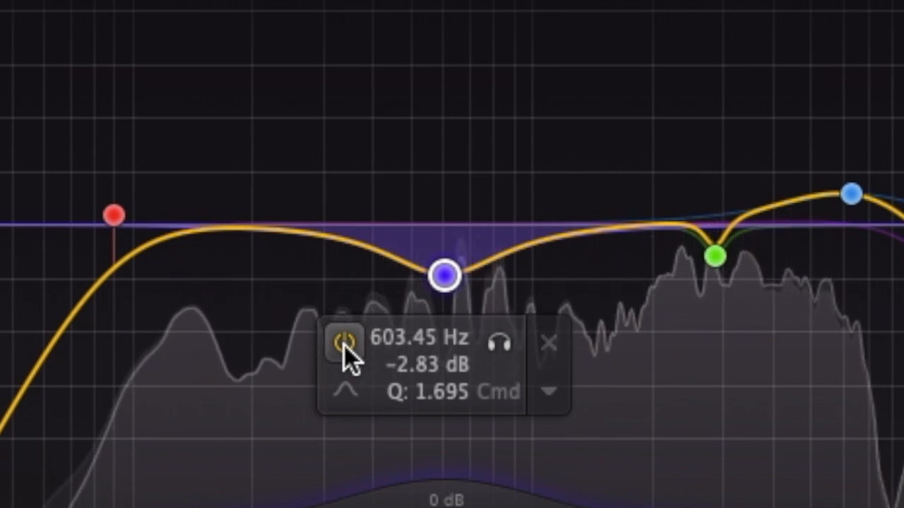
click(507, 342)
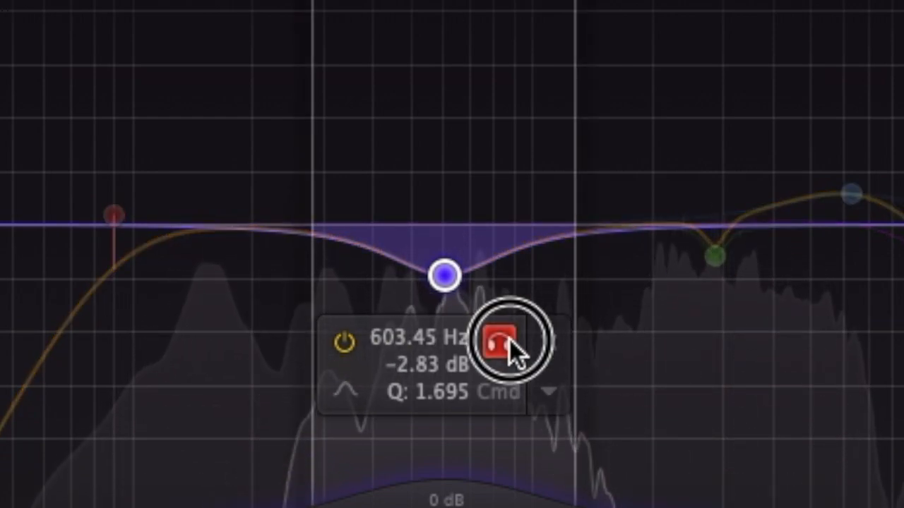
click(510, 339)
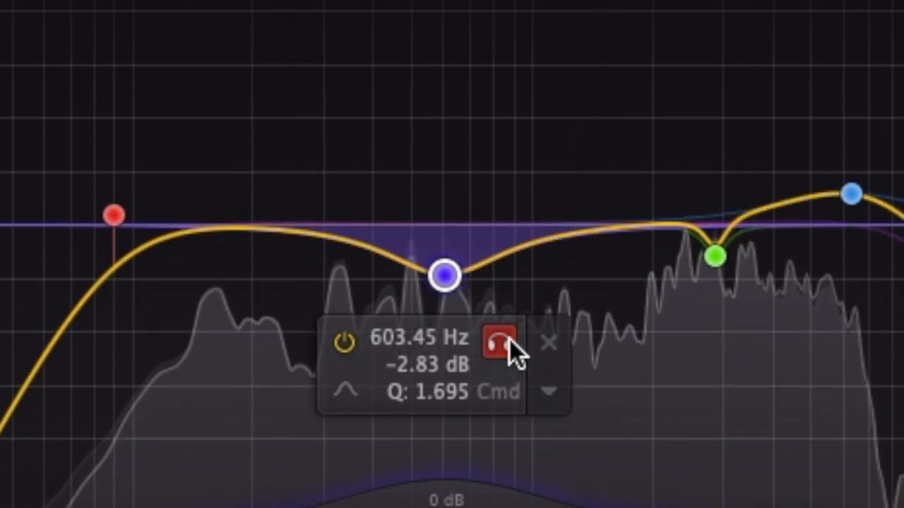
click(352, 351)
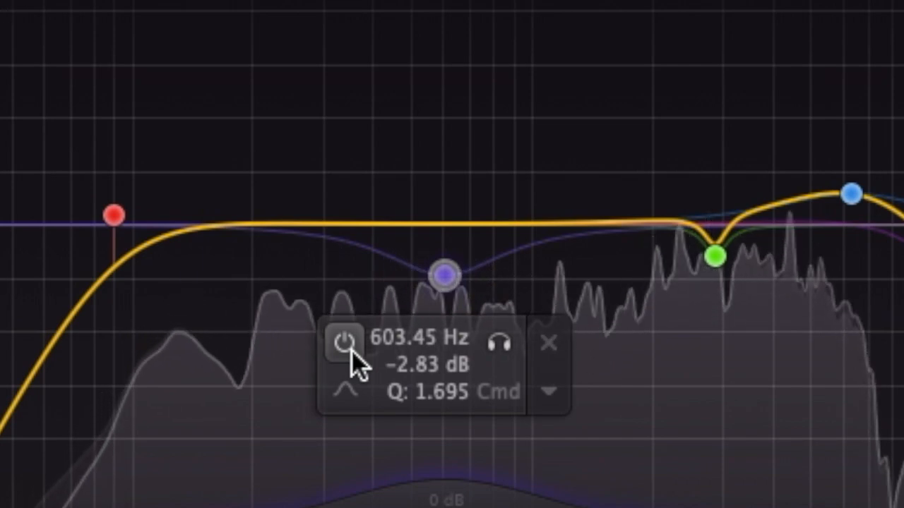
click(351, 351)
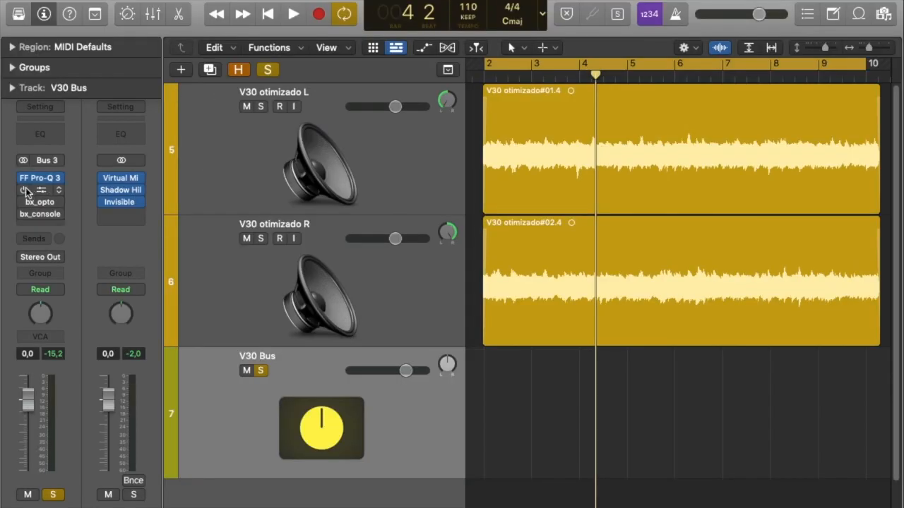
Enable and open the Slate Digital Virtual Mix Rack insert on the V30 Bus, and turn off the bus's solo
click(40, 191)
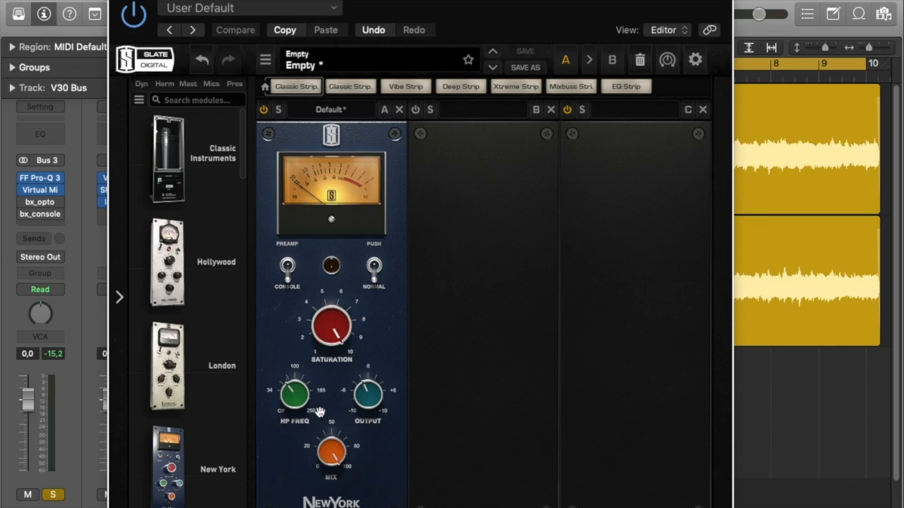
drag(372, 4, 586, 2)
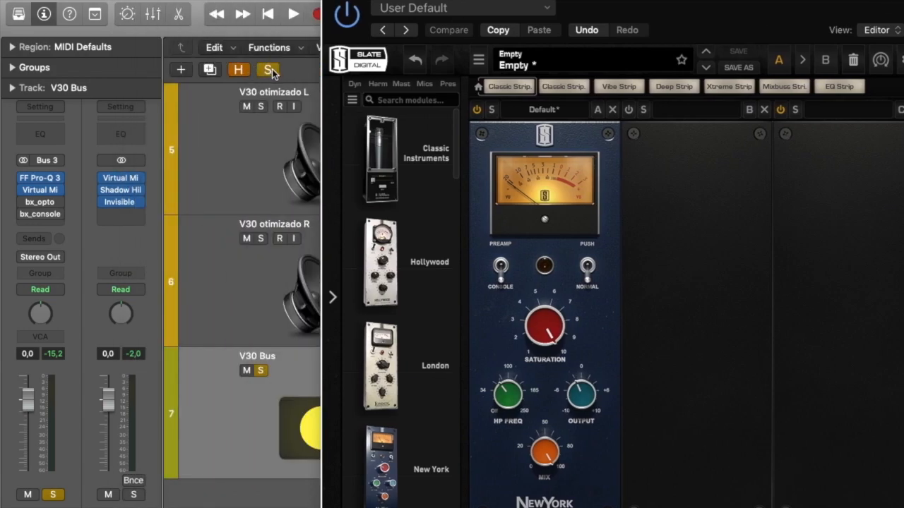
drag(586, 2, 393, 2)
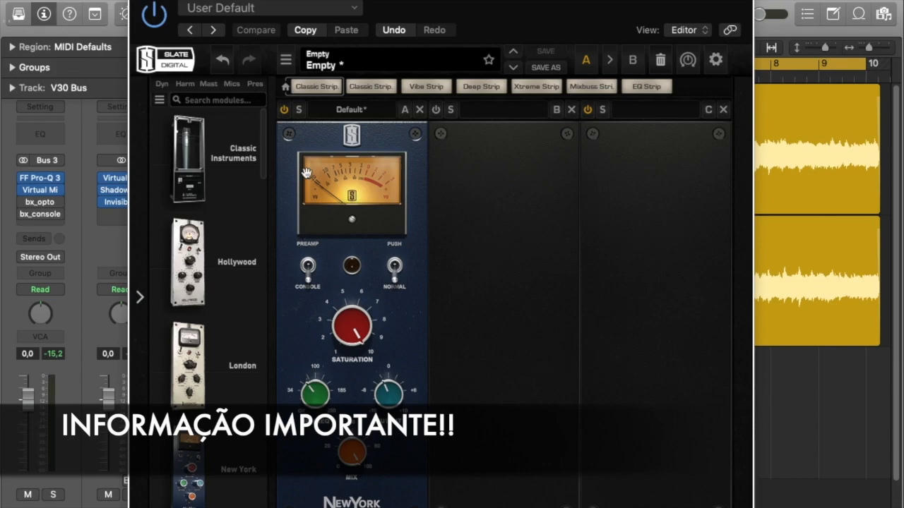
Compare the full mix with the New York saturation module bypassed and active, leaving it on, and close the plug-in window
click(284, 110)
drag(327, 1, 293, 11)
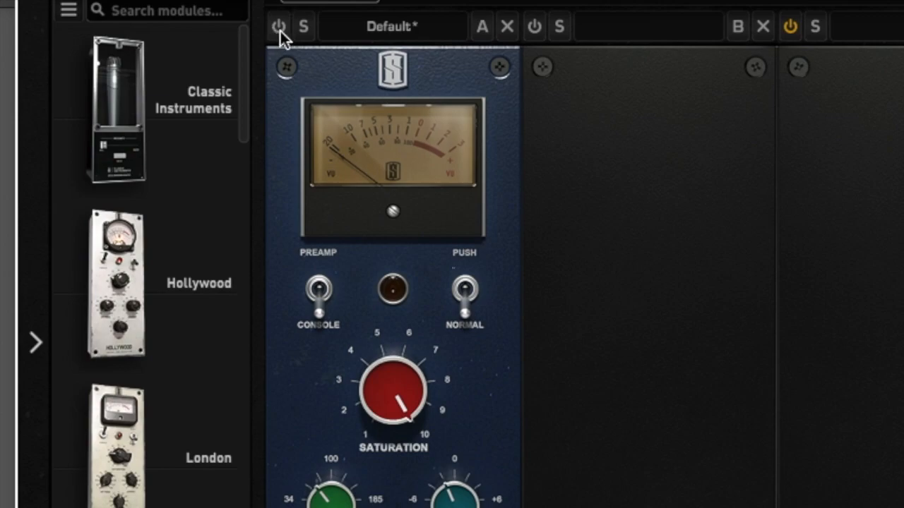
click(280, 29)
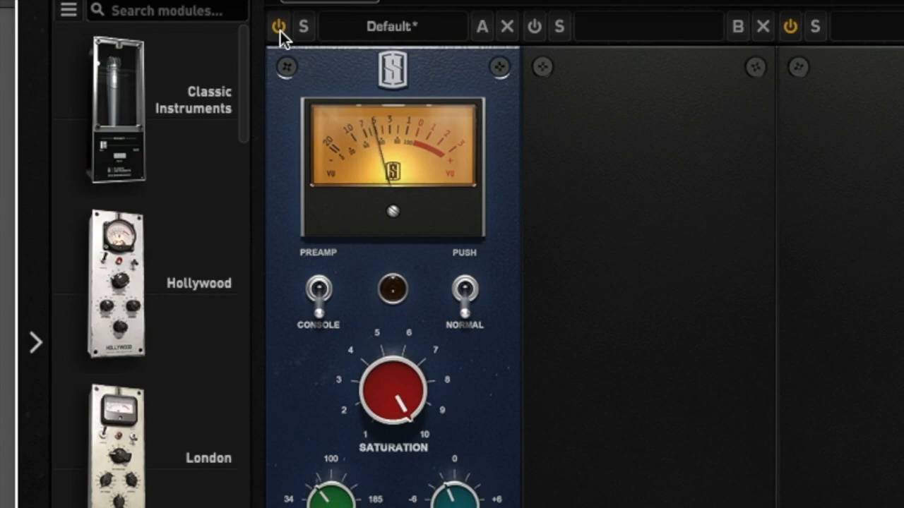
click(280, 31)
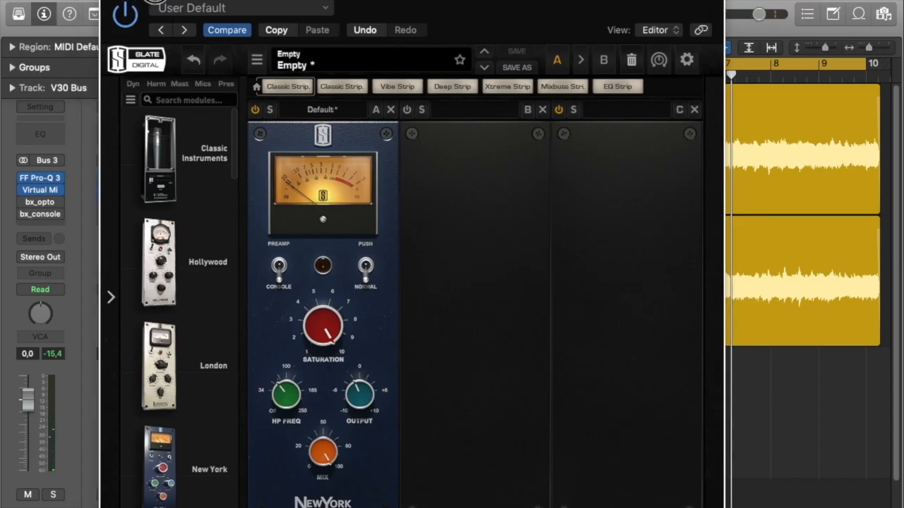
drag(154, 1, 232, 0)
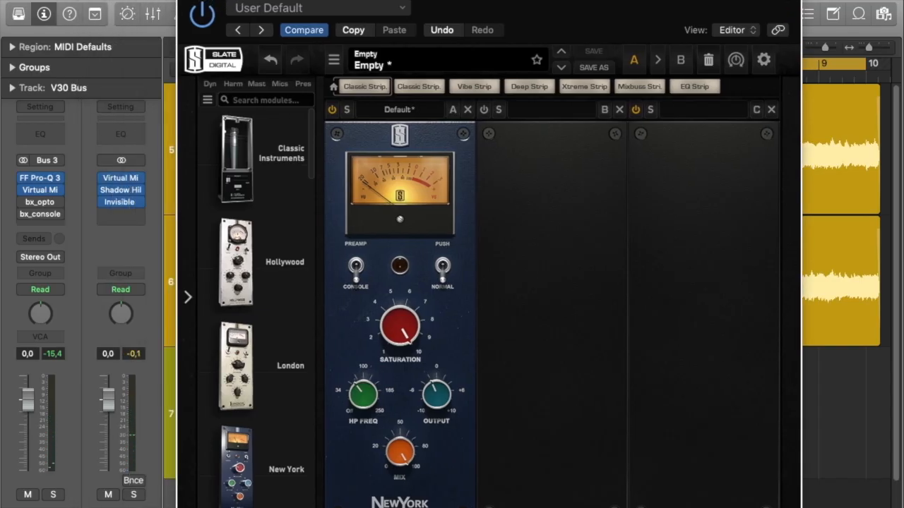
key(super+w)
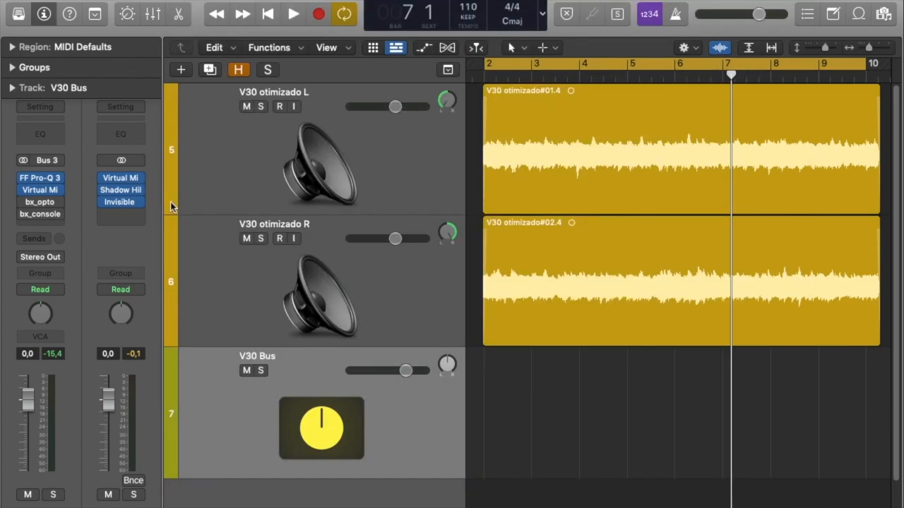
Enable the bx_opto compressor insert on the V30 Bus and open its window
mouse_move(23, 204)
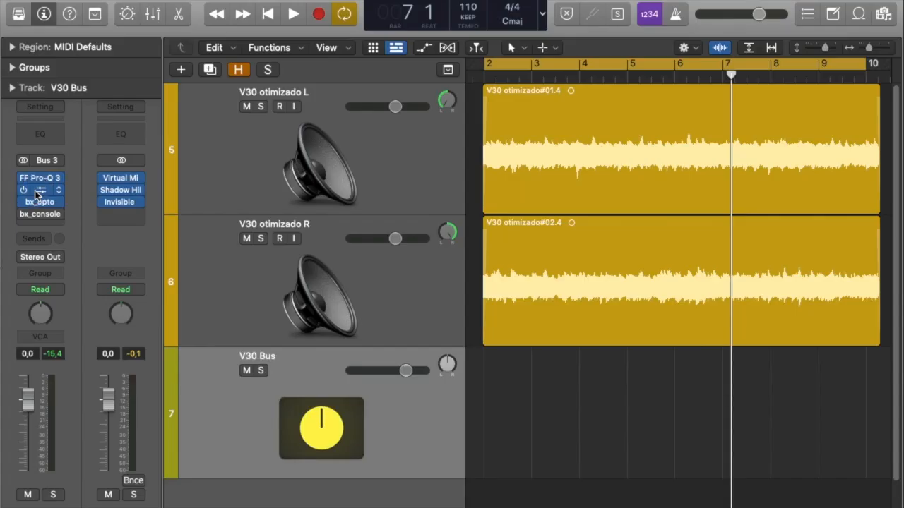
click(120, 226)
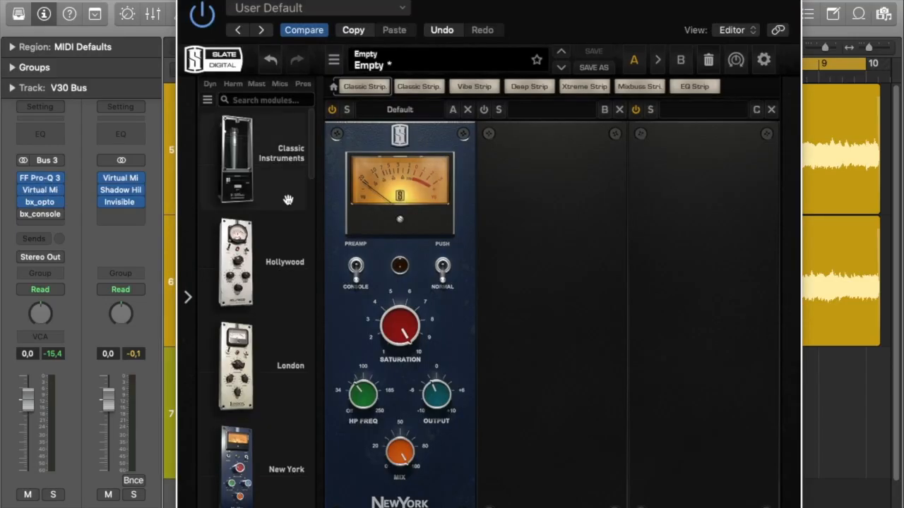
click(198, 2)
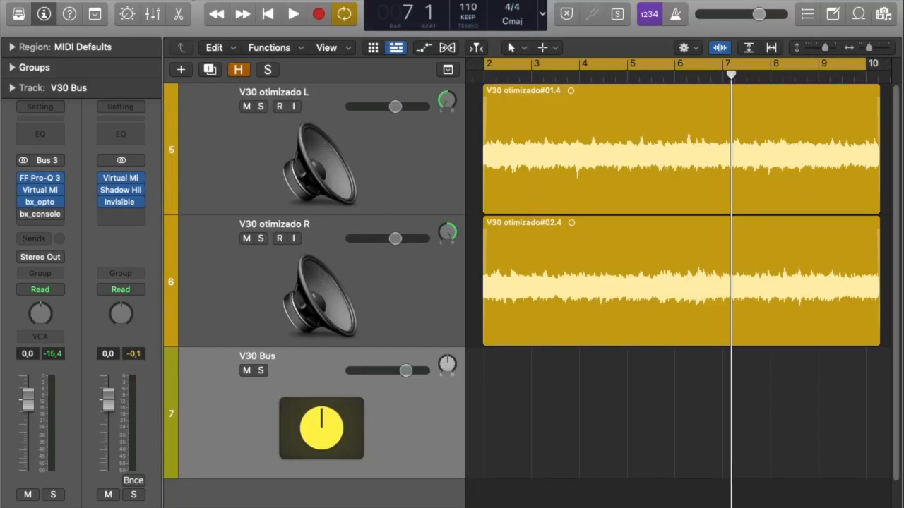
click(39, 202)
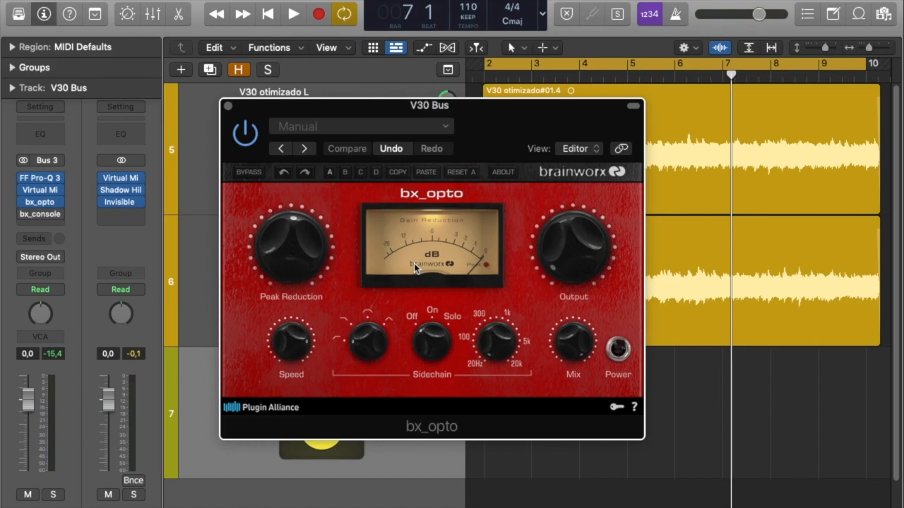
mouse_move(40, 194)
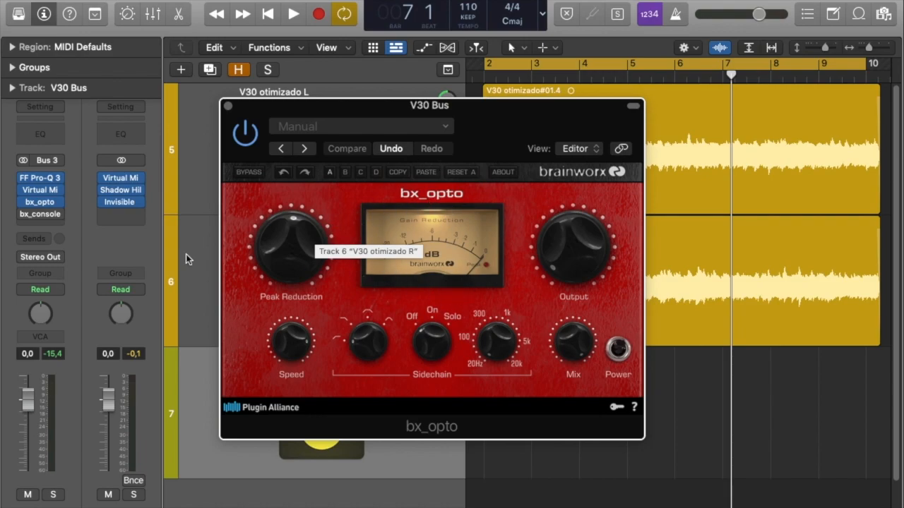
mouse_move(43, 182)
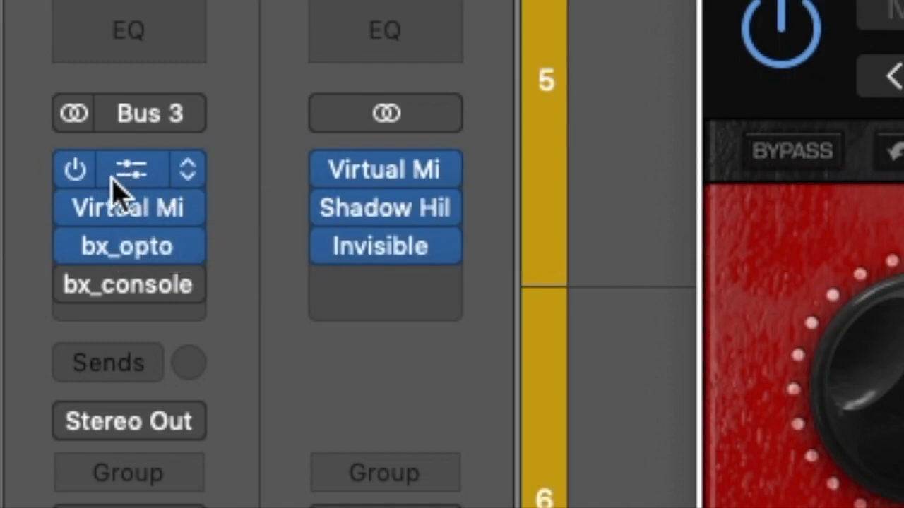
mouse_move(117, 195)
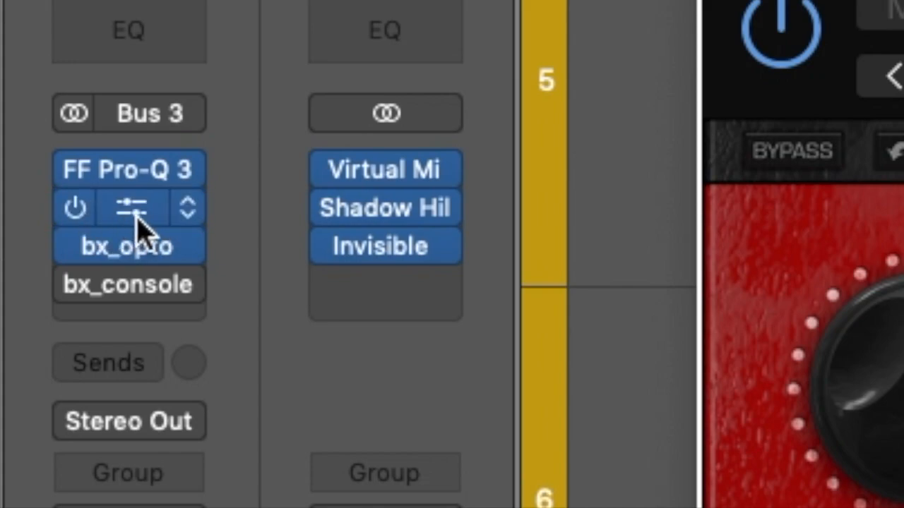
Examine the bx_opto compressor's Output knob on the V30 Bus to read its make-up gain
mouse_move(156, 250)
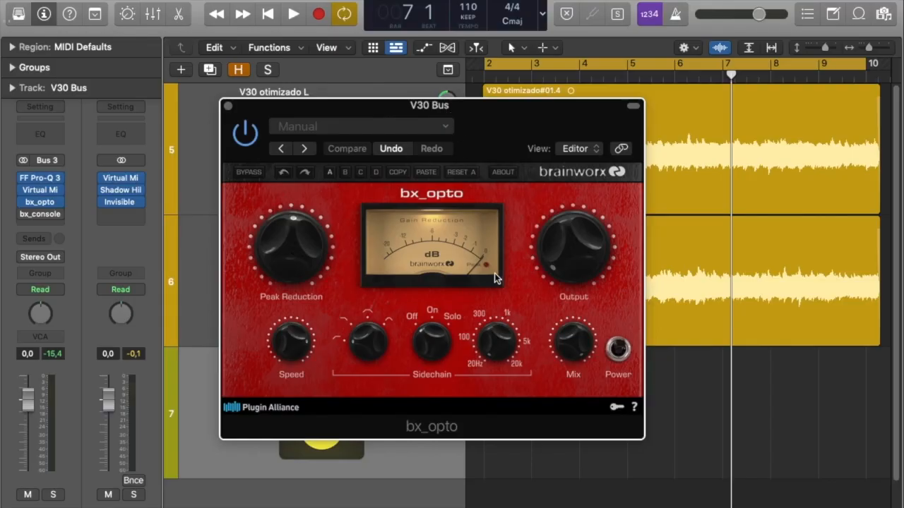
click(577, 254)
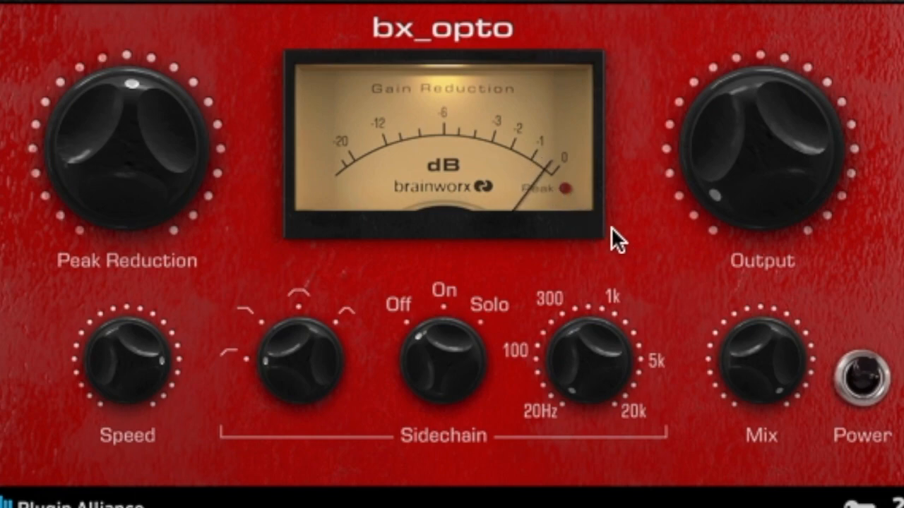
click(769, 150)
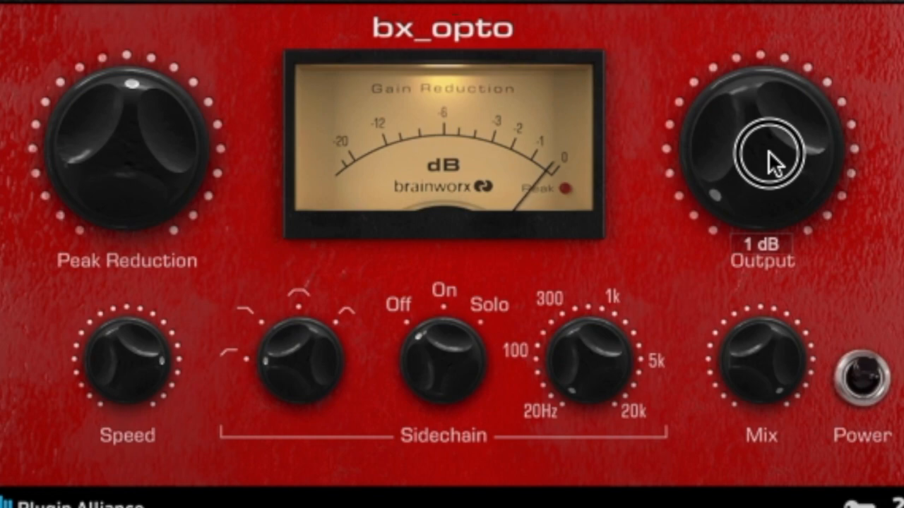
drag(769, 151, 768, 150)
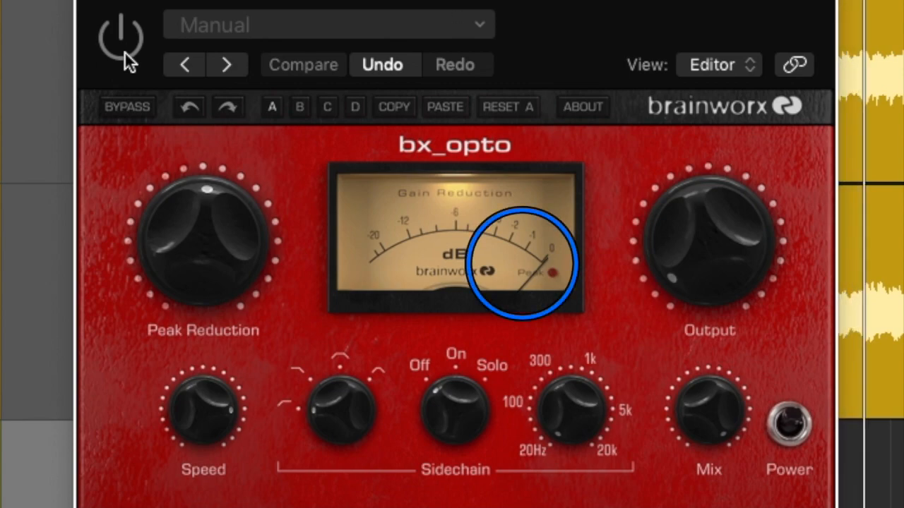
Compare the mix with bx_opto bypassed and active during playback, leave it on, and close its window
click(125, 50)
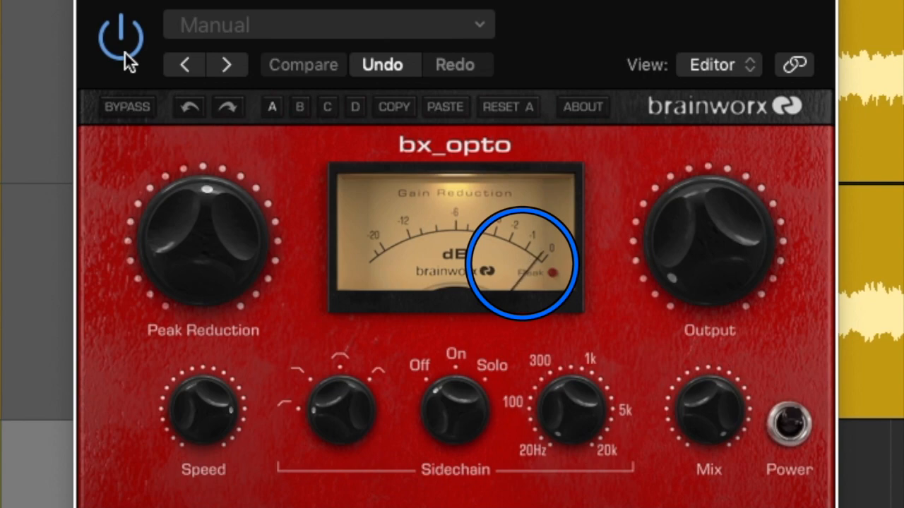
click(125, 51)
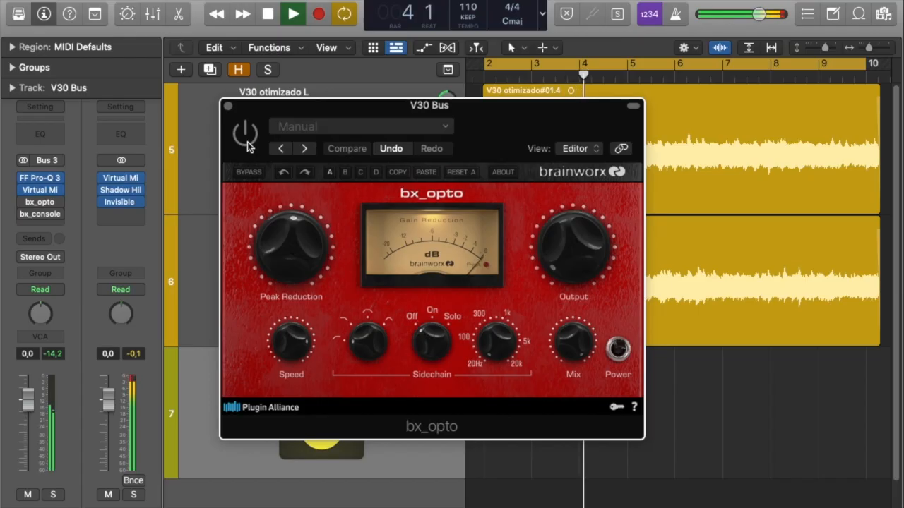
click(244, 135)
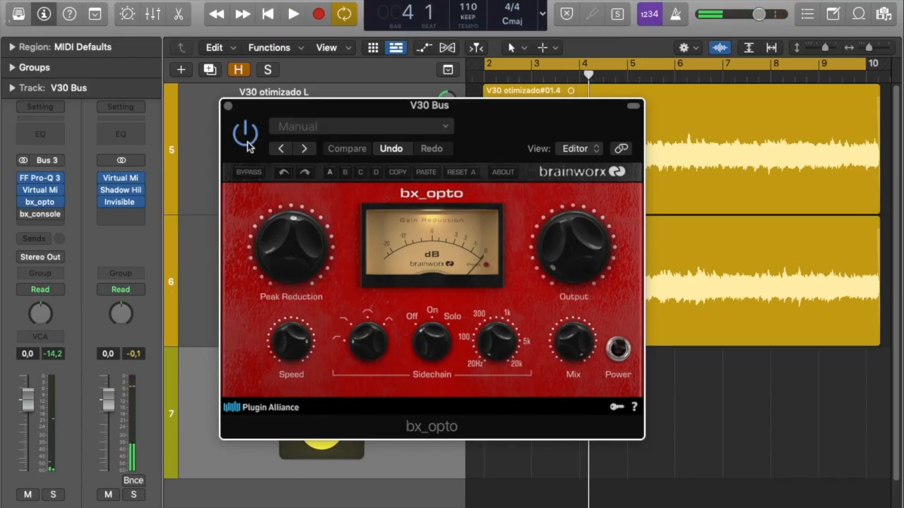
click(228, 107)
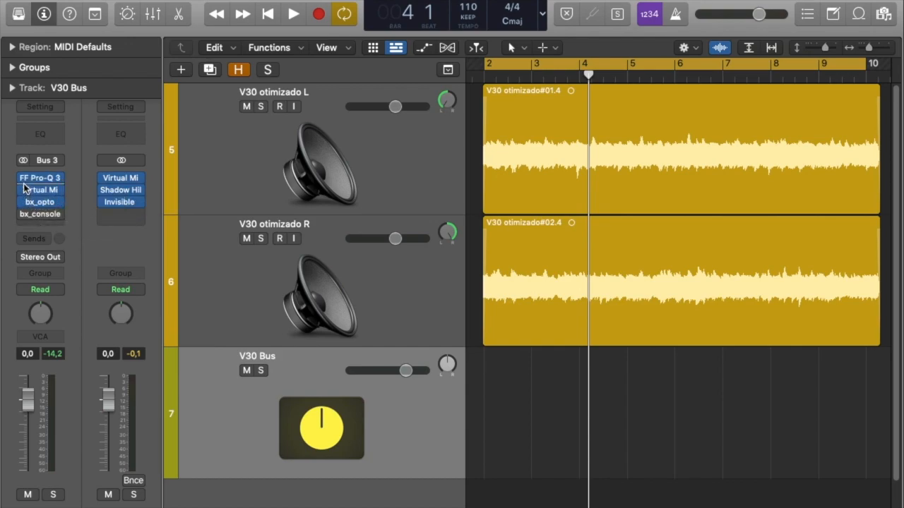
Bypass FF Pro-Q 3, Virtual Mix Rack and bx_opto on the V30 Bus, and enable and open bx_console SSL 4000 E
click(40, 182)
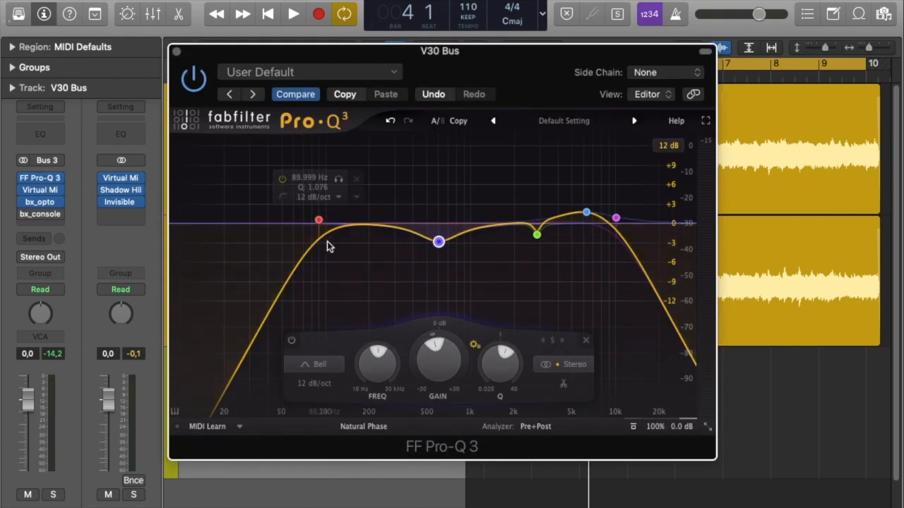
click(36, 181)
drag(23, 179, 22, 203)
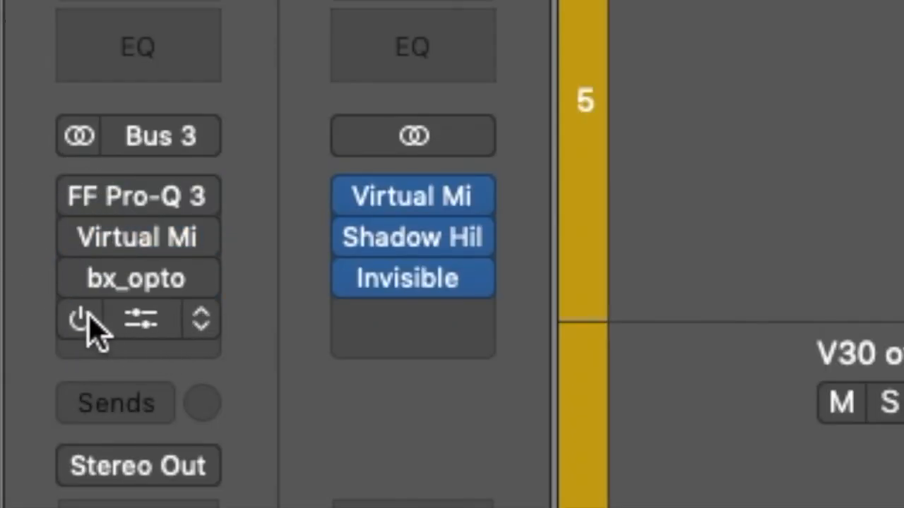
click(83, 321)
click(161, 326)
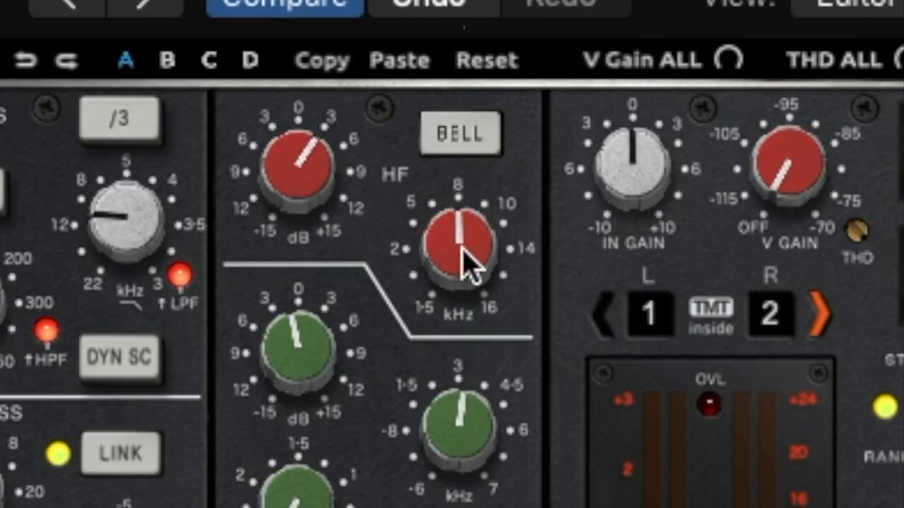
drag(533, 110, 534, 72)
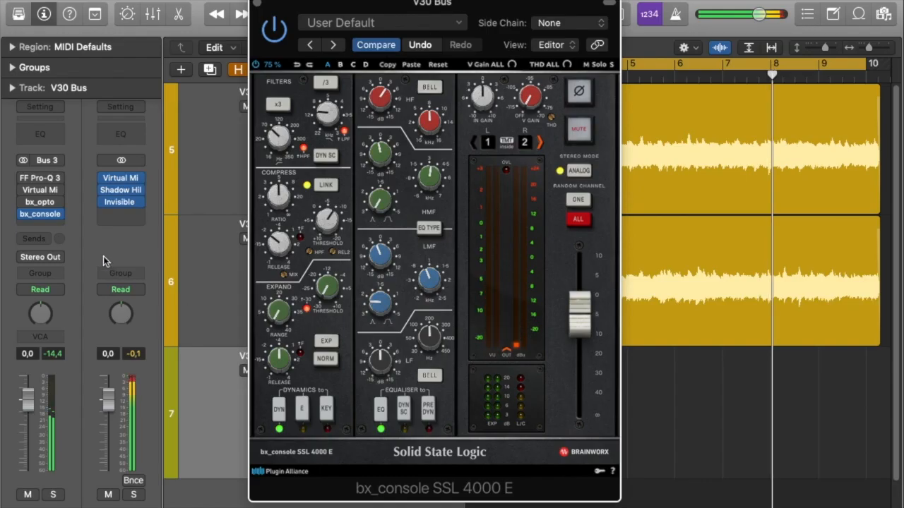
Compare the first three V30 Bus inserts against bx_console alone, leave the three active with bx_console bypassed, and close its window
mouse_move(25, 218)
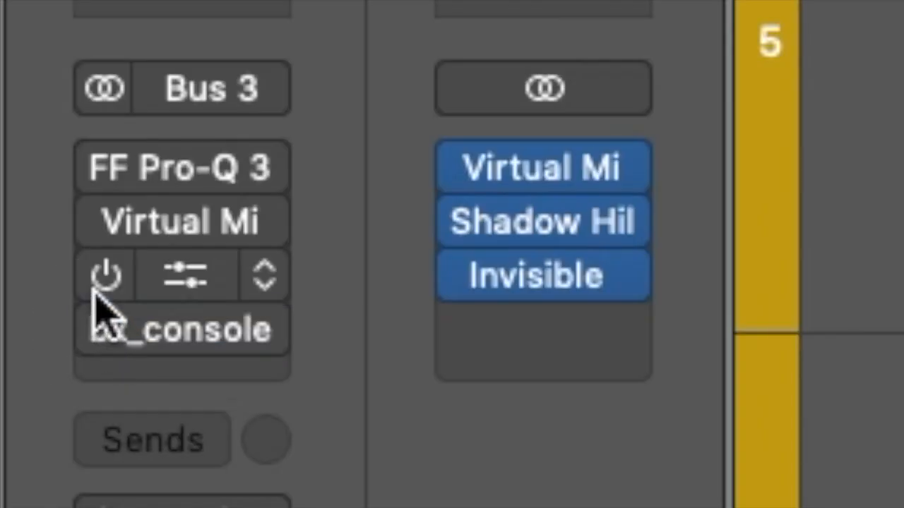
drag(21, 205, 22, 179)
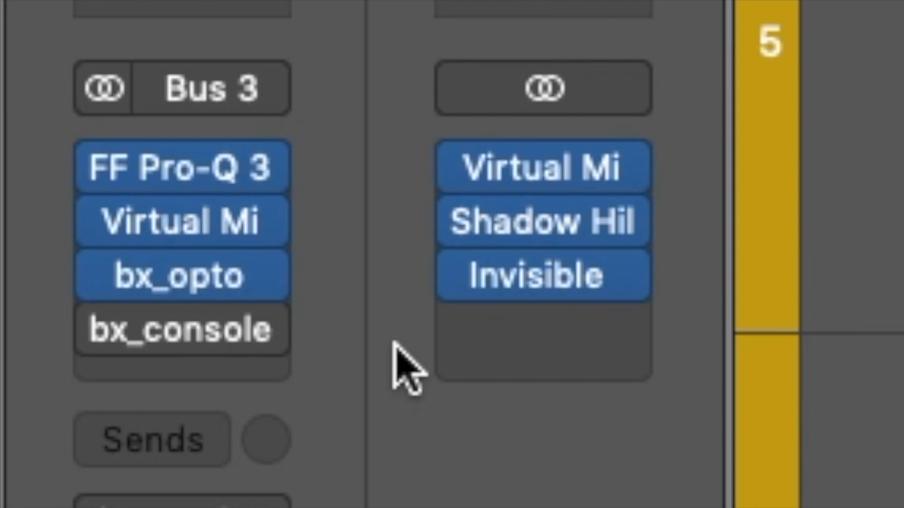
drag(101, 170, 88, 326)
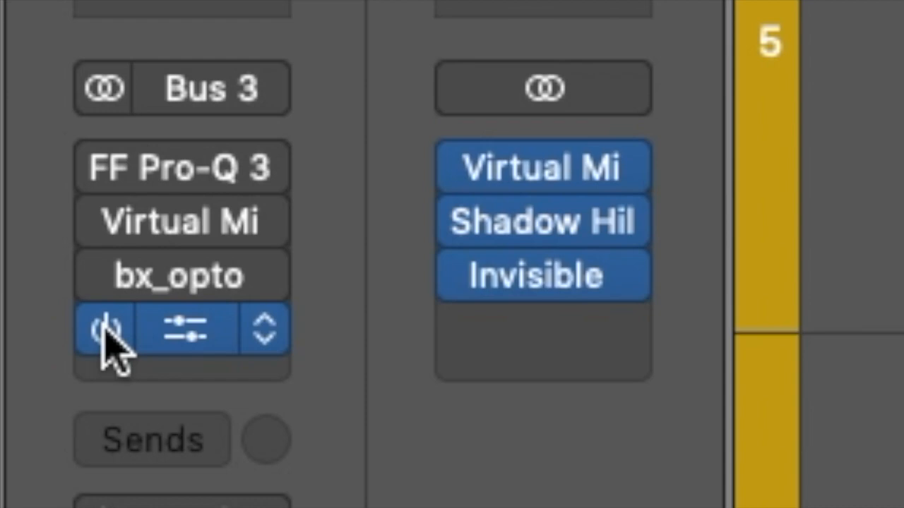
drag(109, 339, 124, 216)
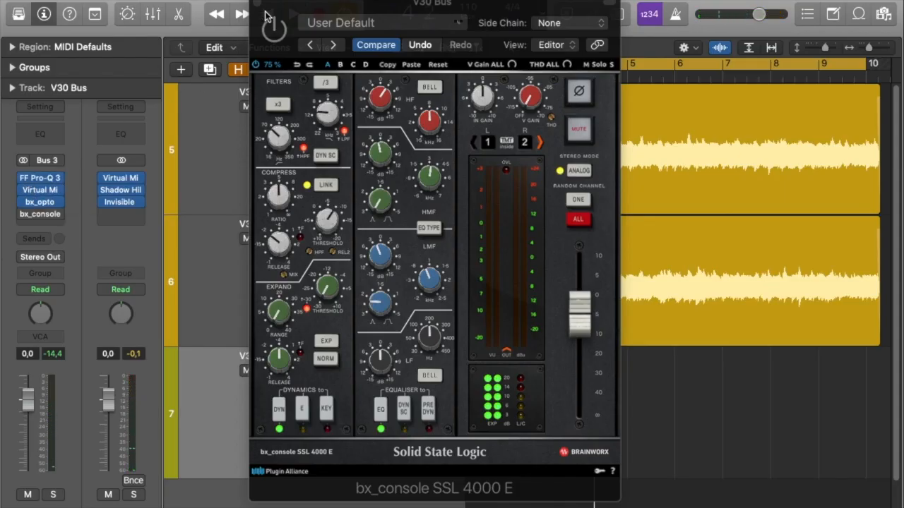
click(257, 7)
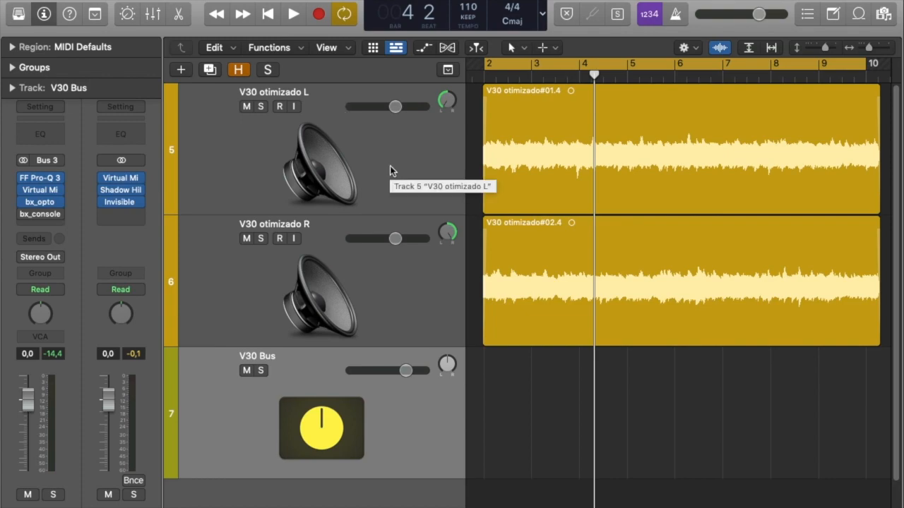
Review the Pro-Q 3, Virtual Mix Rack and bx_opto settings on the V30 Bus, and close their windows
mouse_move(40, 182)
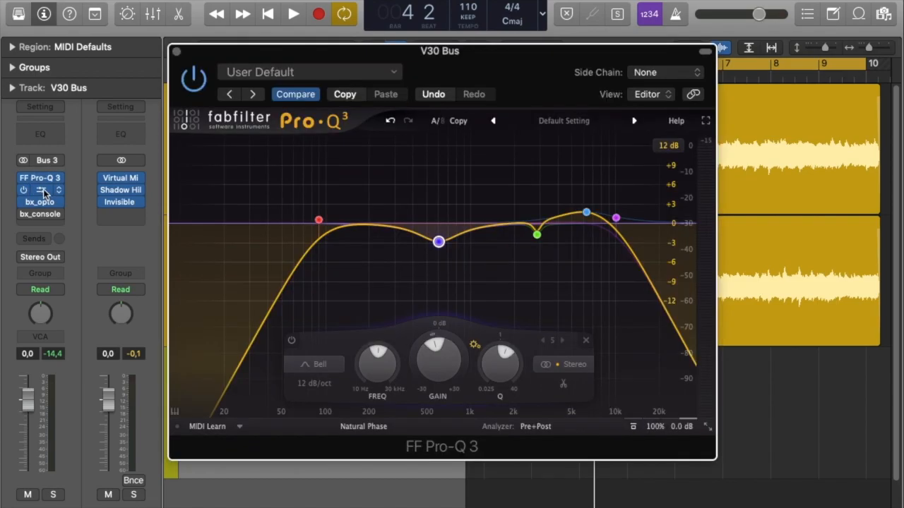
click(44, 191)
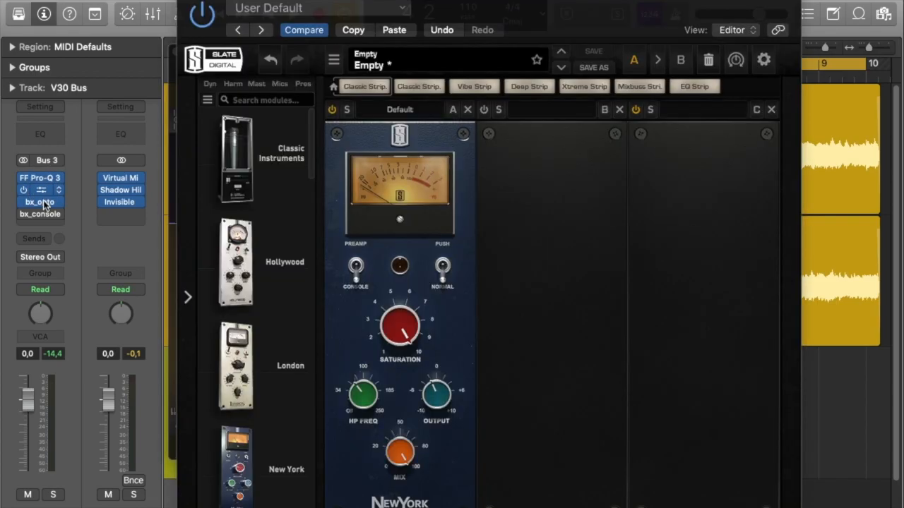
click(42, 203)
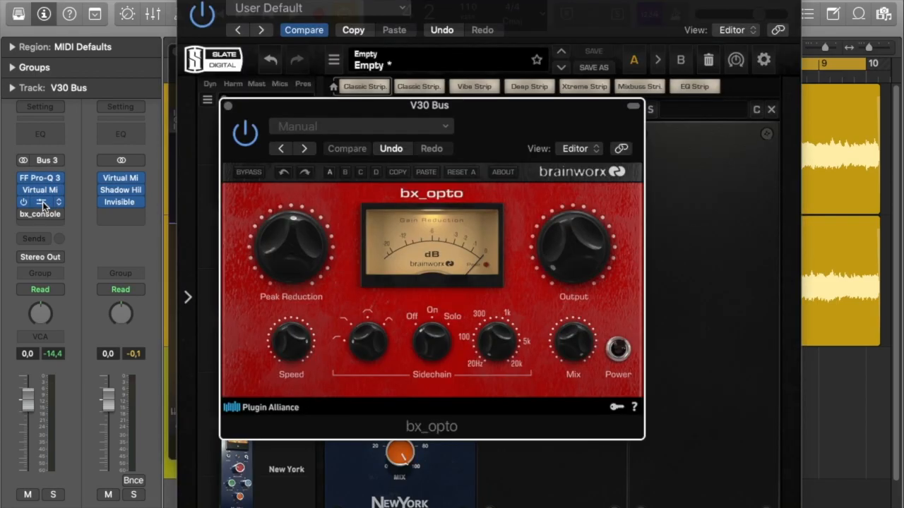
click(228, 107)
click(185, 4)
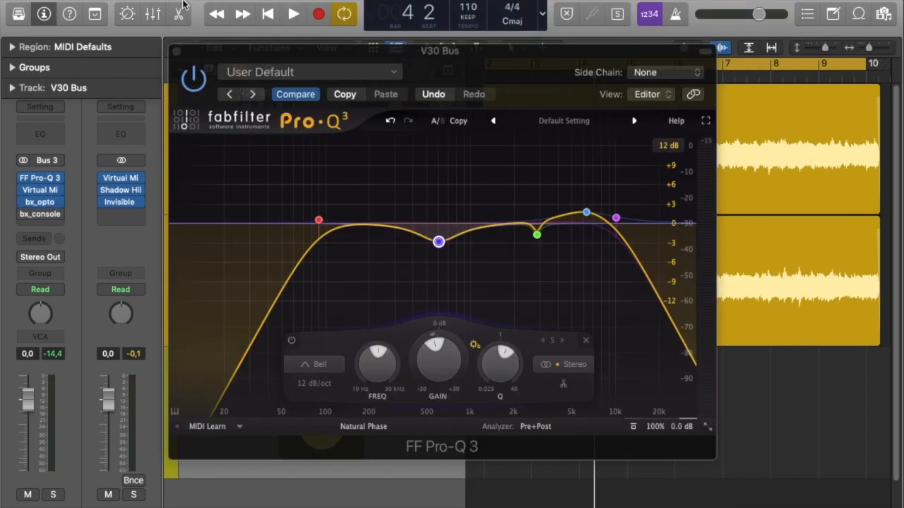
click(176, 52)
Switch the V30 Bus to bx_console alone with the other inserts bypassed, examine its THD control, and close the window
alt+click(23, 202)
click(45, 216)
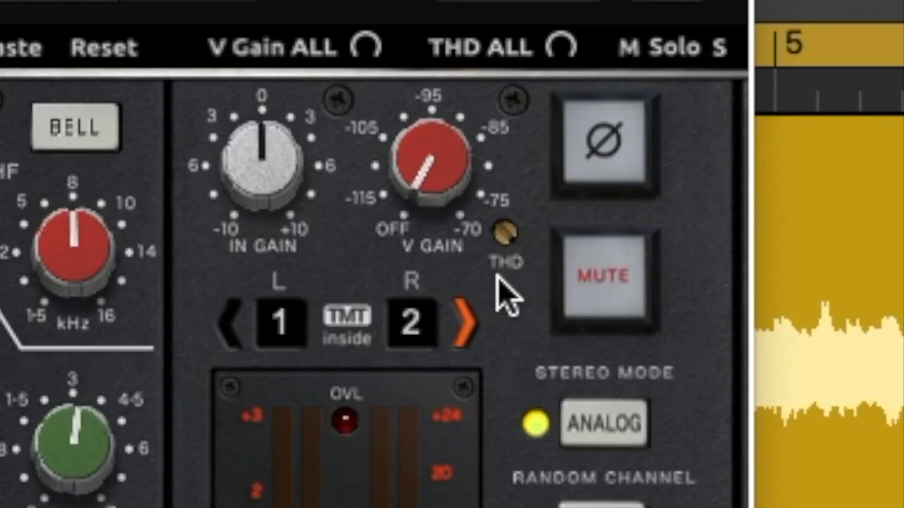
click(505, 240)
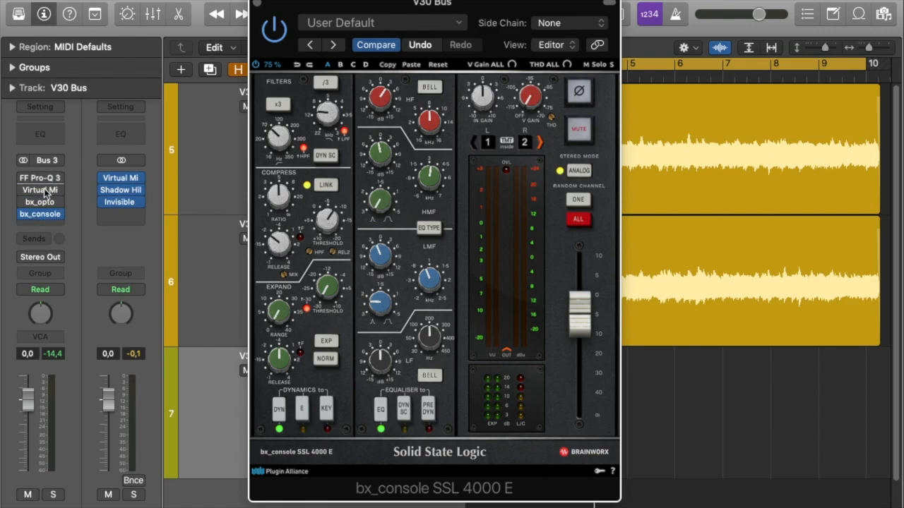
mouse_move(41, 182)
click(42, 212)
Compare the full mix with bx_console repeatedly bypassed and active during playback, and leave it enabled
click(23, 214)
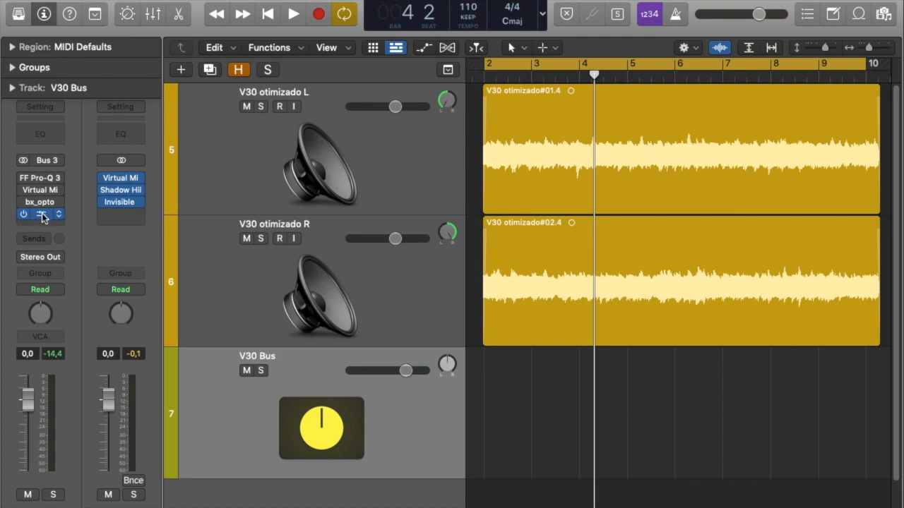
mouse_move(24, 219)
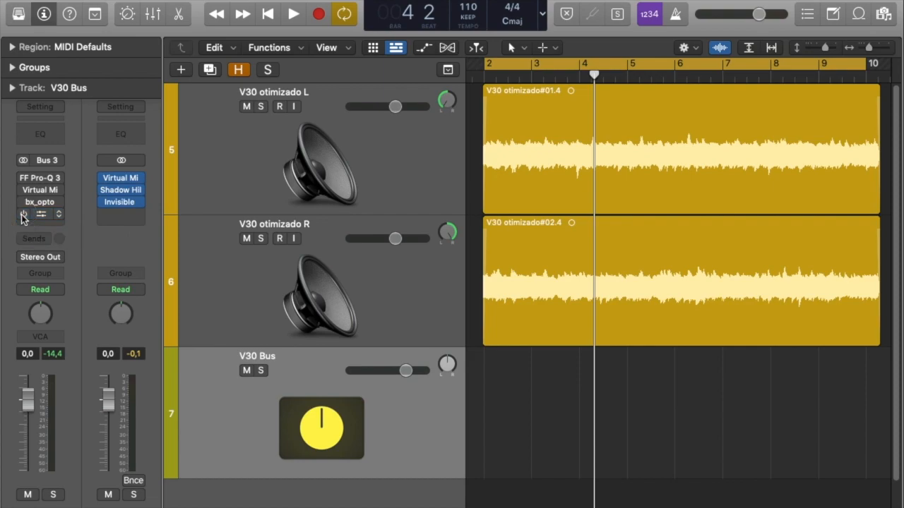
key(space)
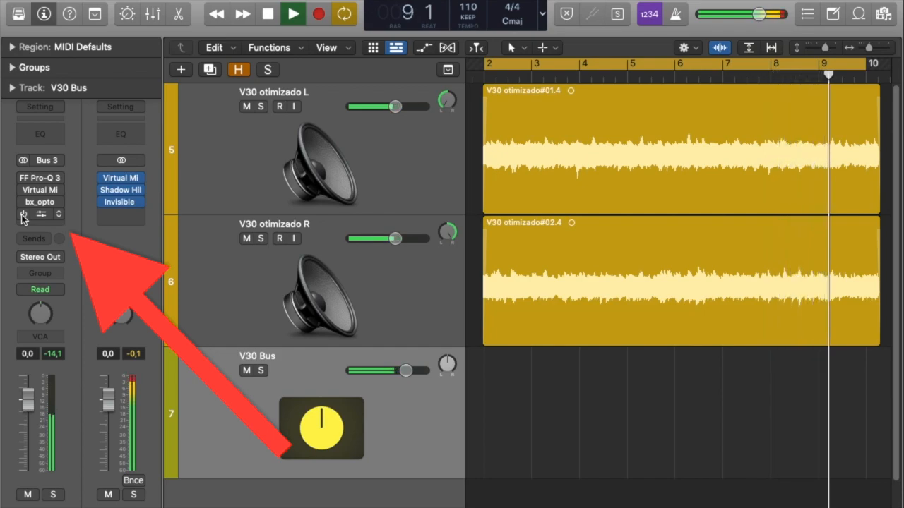
click(22, 216)
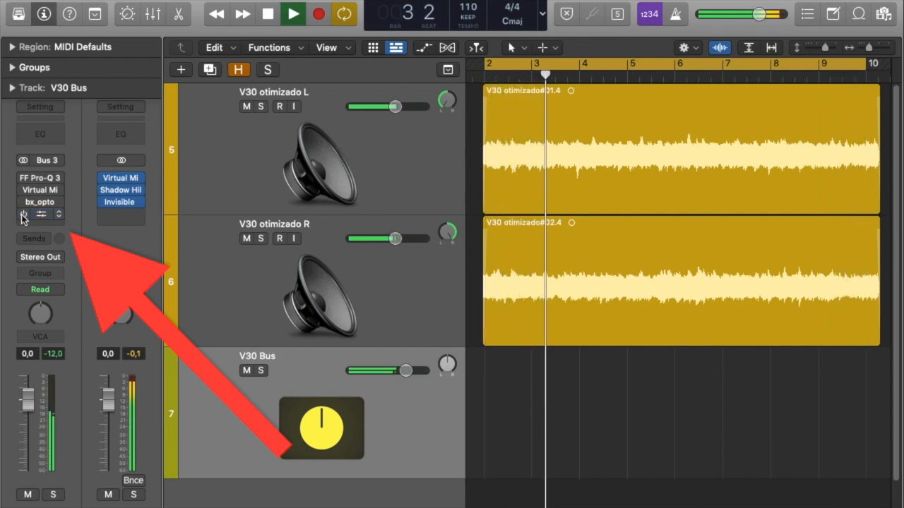
click(23, 214)
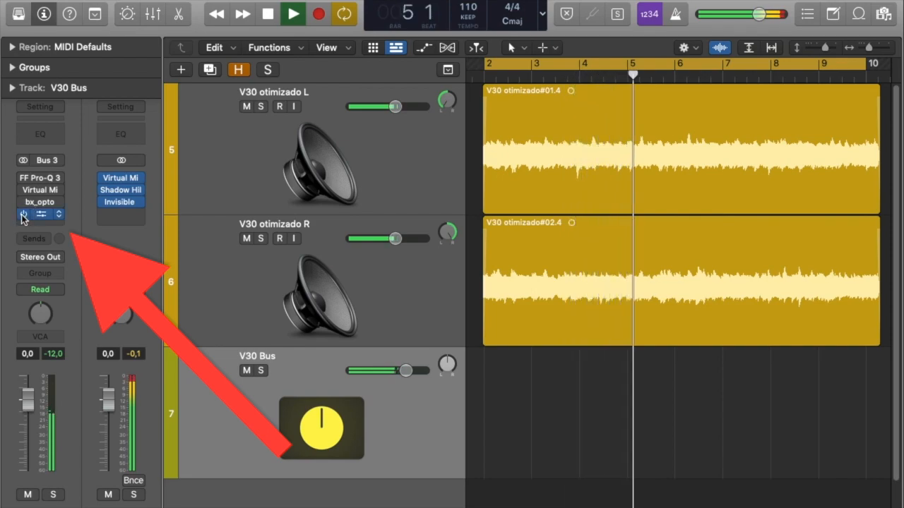
click(24, 214)
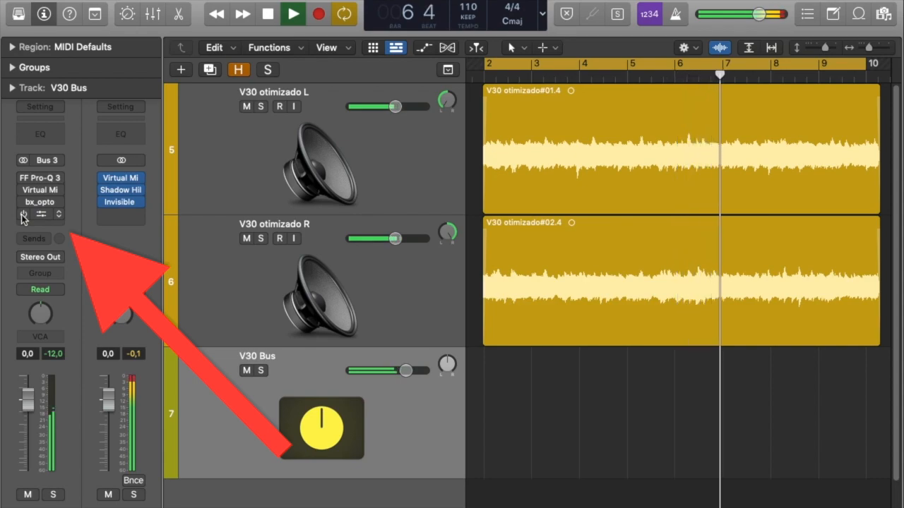
click(24, 214)
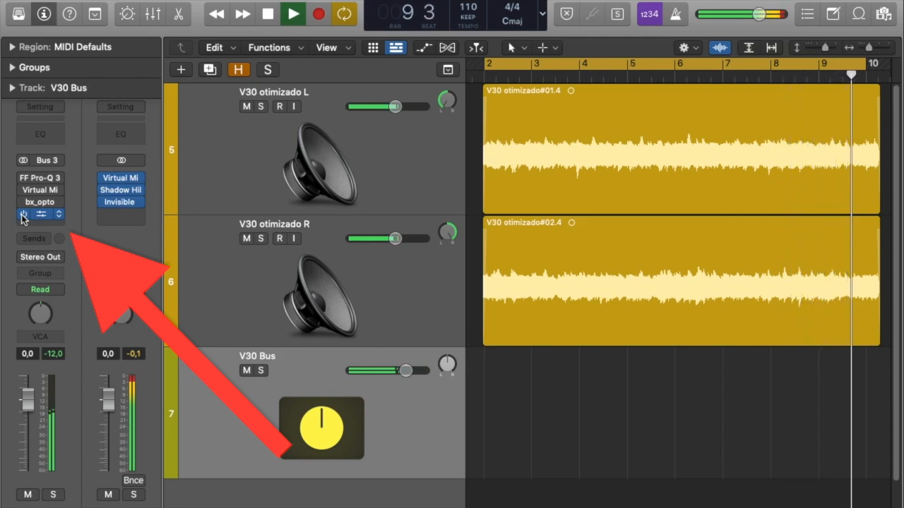
key(space)
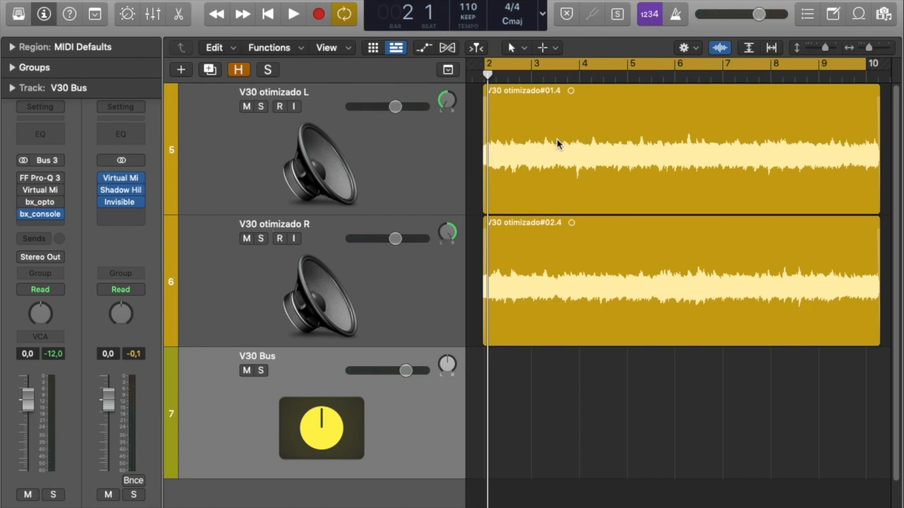
Solo the V30 Bus and play it with bx_console bypassed and active to compare the bus's peak levels
mouse_move(42, 220)
key(s)
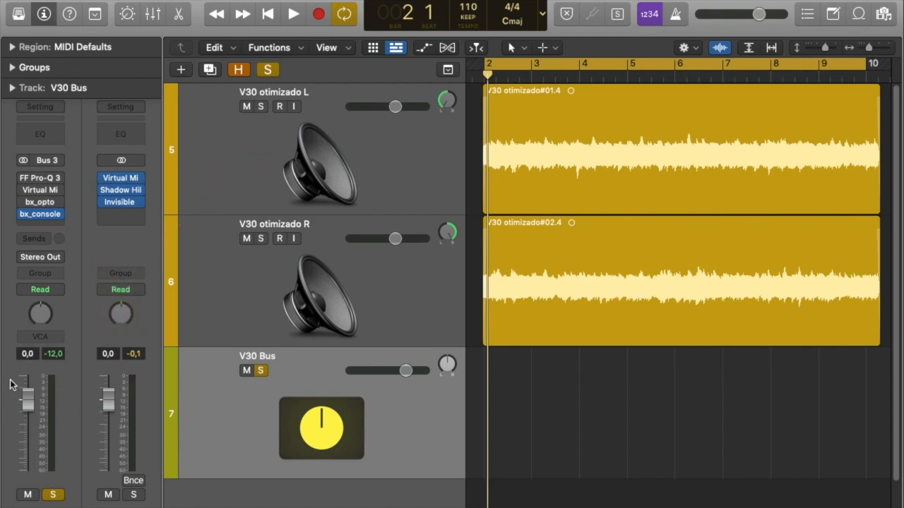
click(23, 215)
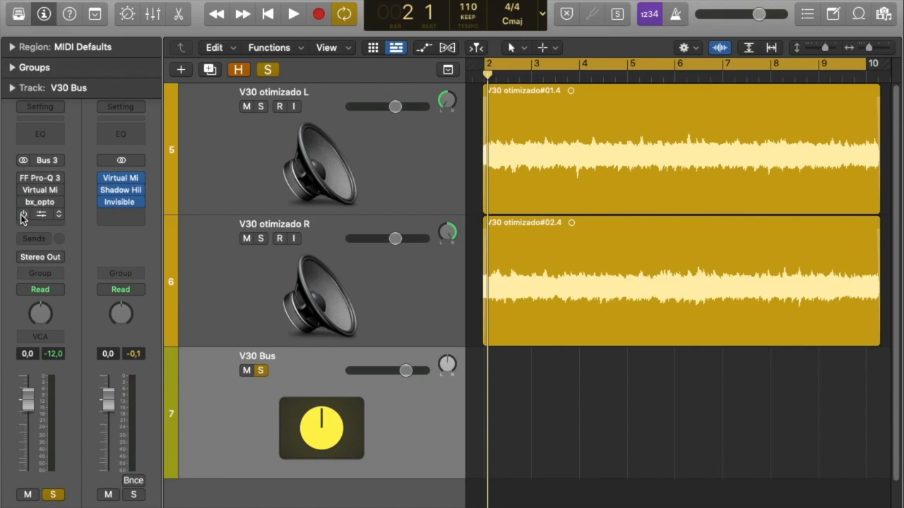
key(space)
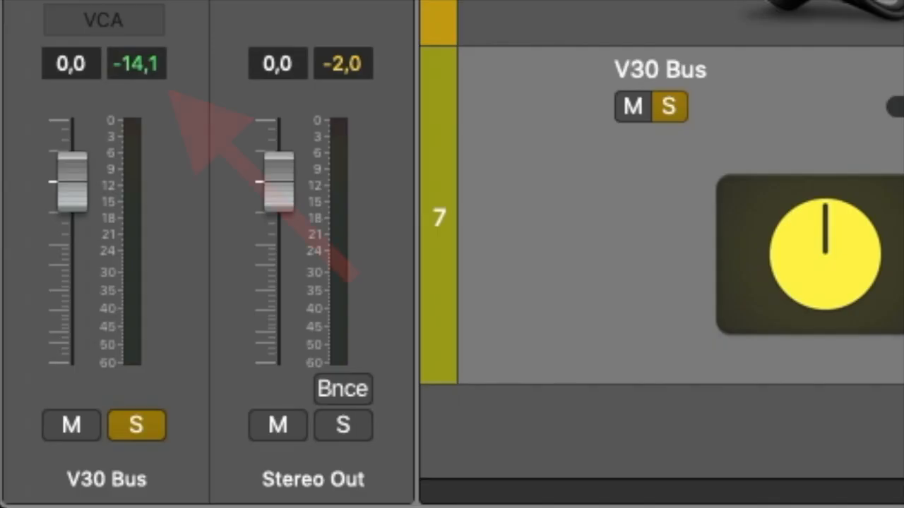
key(space)
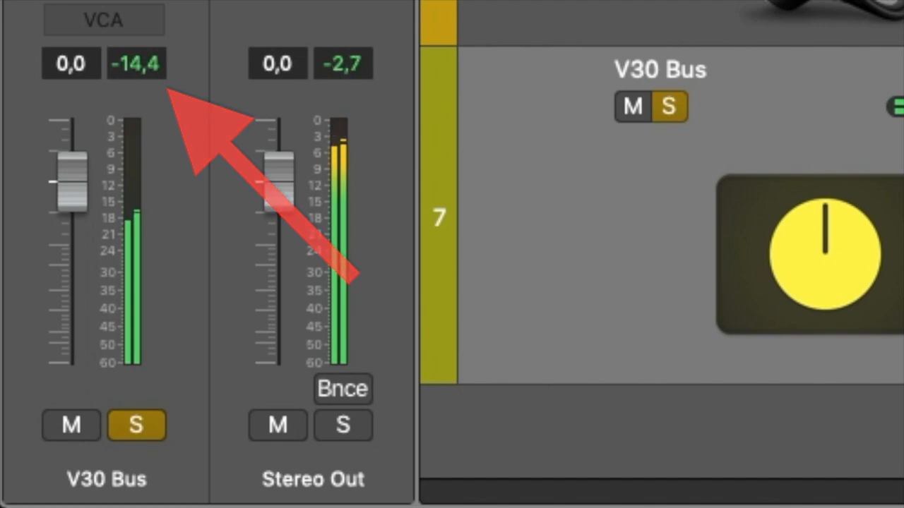
key(space)
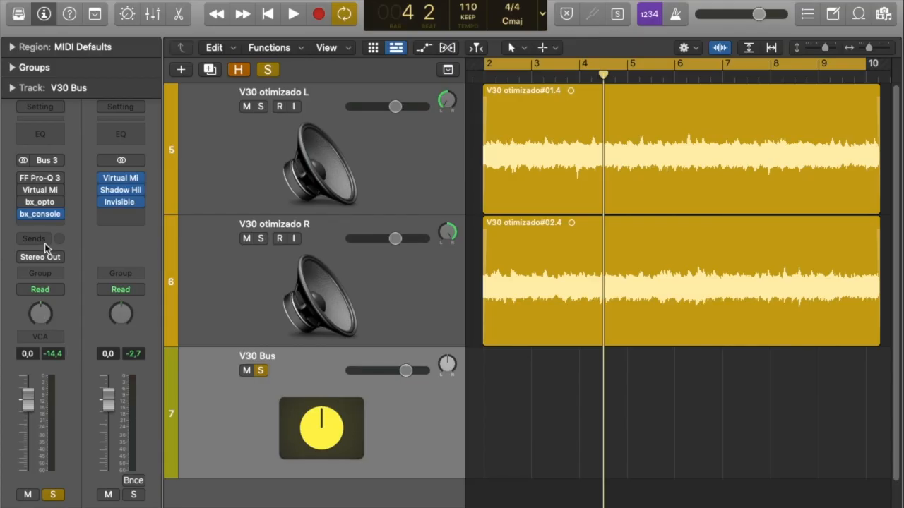
mouse_move(42, 215)
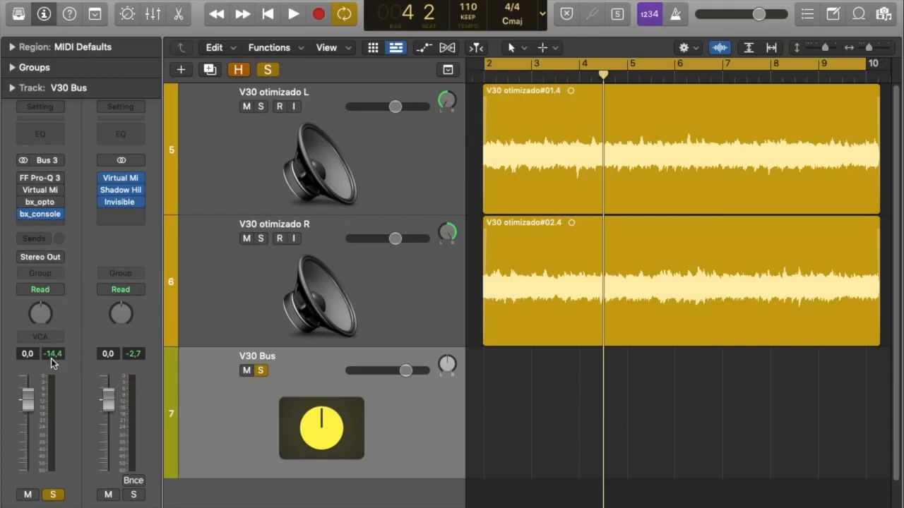